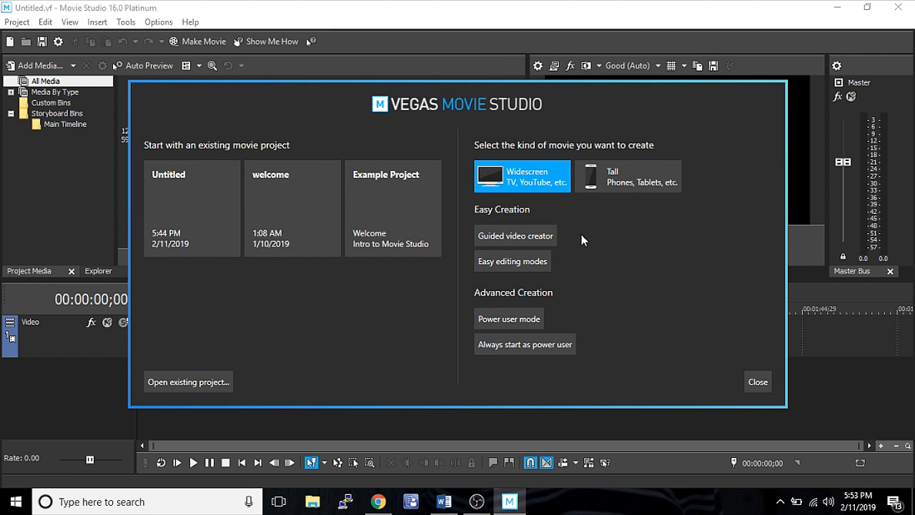
# Step: Start the guided video creator and add both image files from the ms16 folder, the JPG portrait and better png.png
pyautogui.click(514, 236)
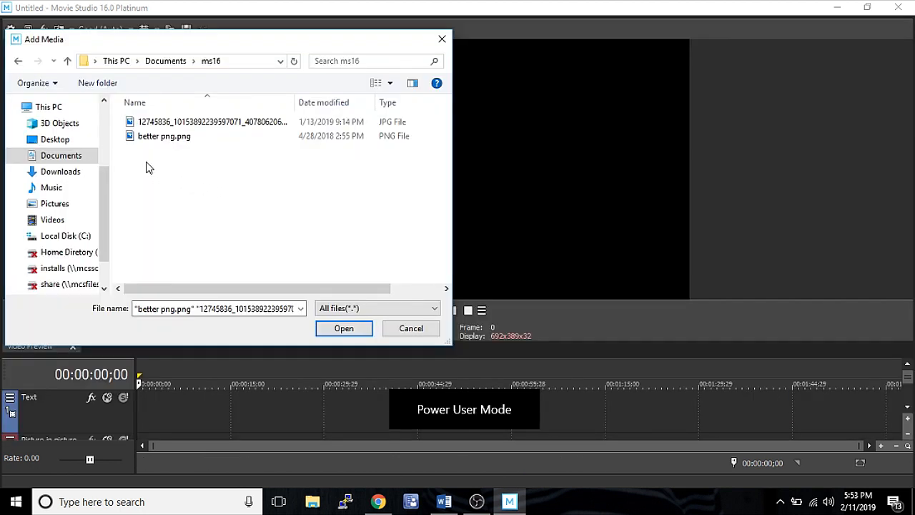
pyautogui.click(160, 137)
pyautogui.keyDown('shift'); pyautogui.click(164, 121); pyautogui.keyUp('shift')
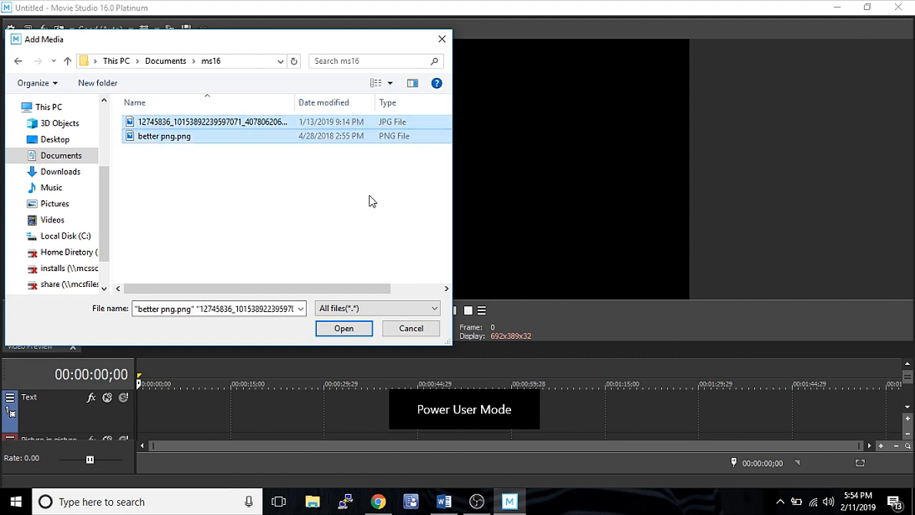
pyautogui.click(345, 329)
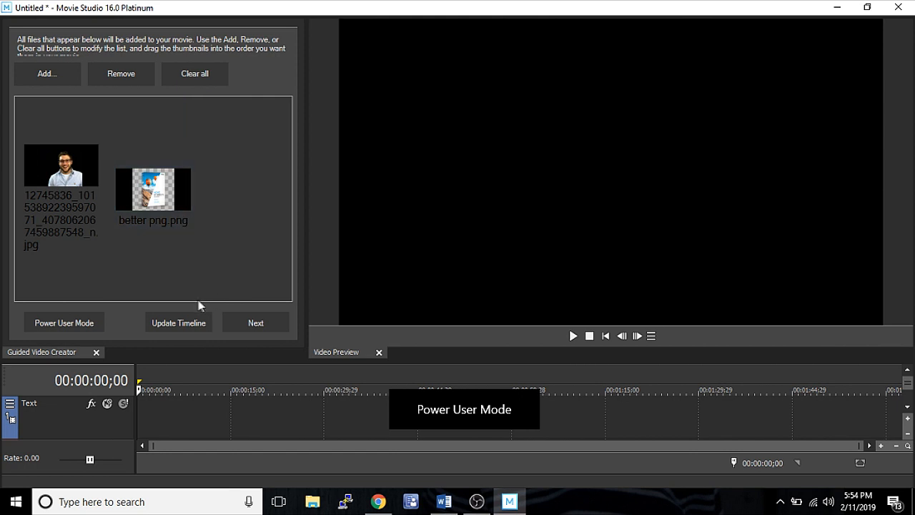
# Step: Place better png.png first in the media order on the timeline and use fades between the images
pyautogui.moveTo(158, 245); pyautogui.dragTo(57, 234)
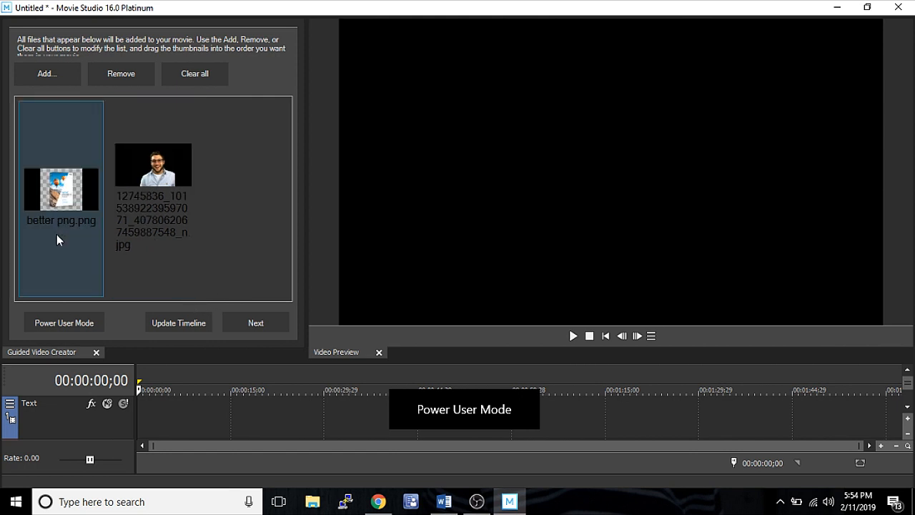
pyautogui.click(203, 327)
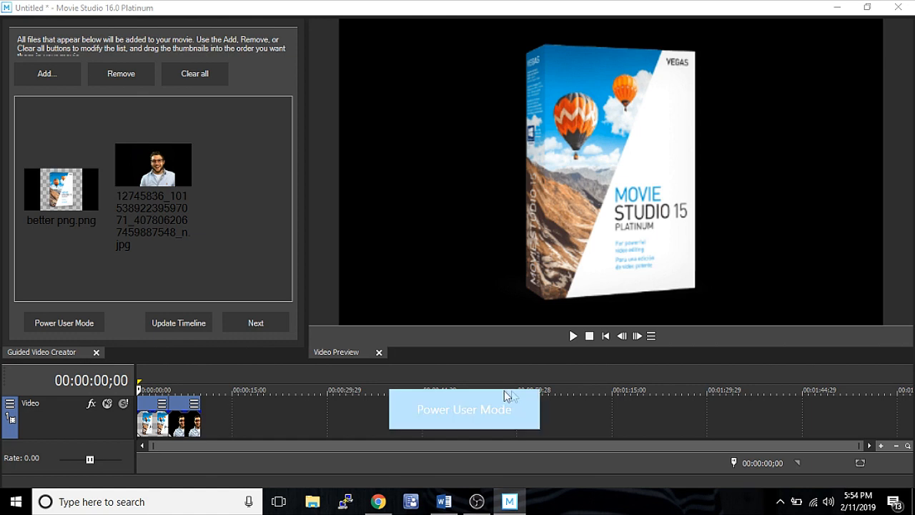
pyautogui.click(259, 323)
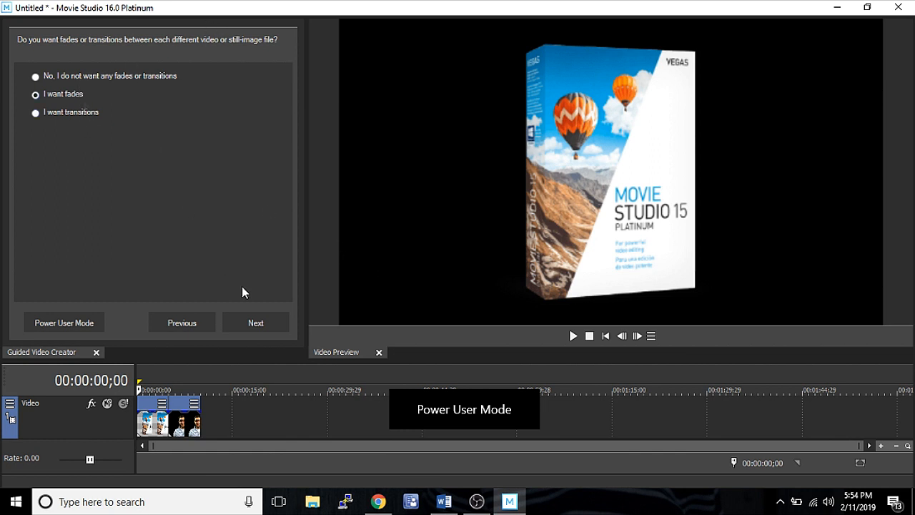
pyautogui.click(252, 322)
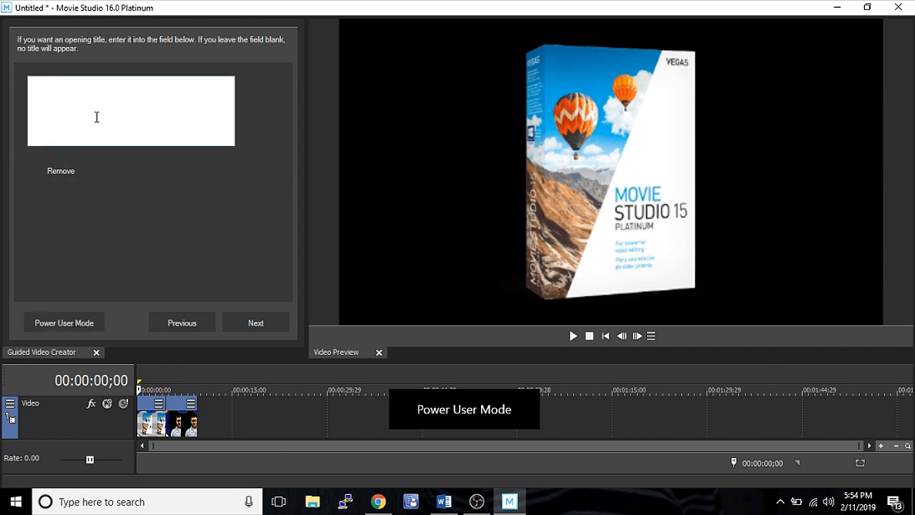
# Step: Add the opening title "Yeah" and continue without adding any music
pyautogui.click(180, 90)
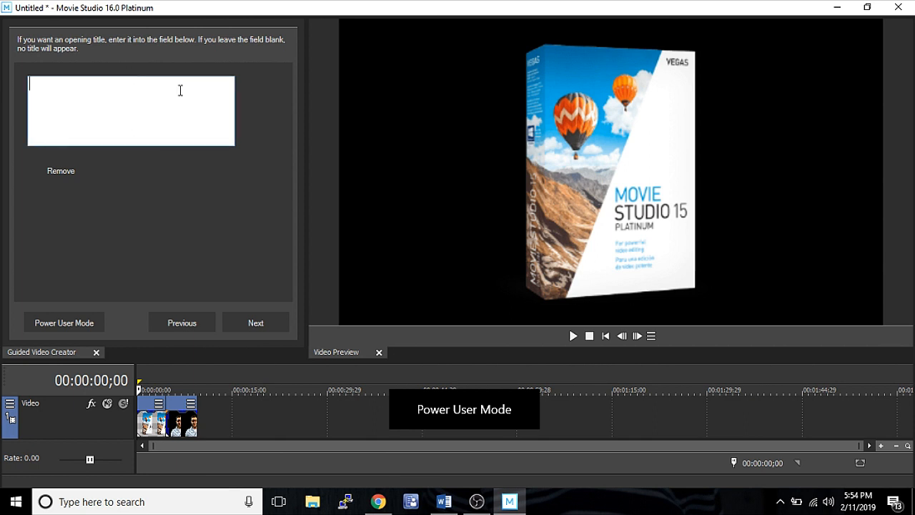
pyautogui.write('YEa')
pyautogui.press('BackSpace')
pyautogui.press('BackSpace')
pyautogui.write('eah')
pyautogui.click(244, 325)
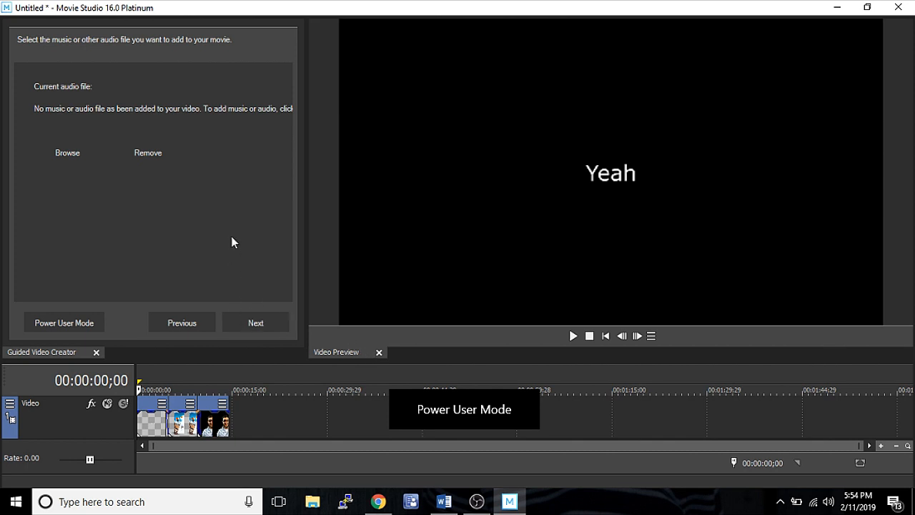
pyautogui.click(246, 325)
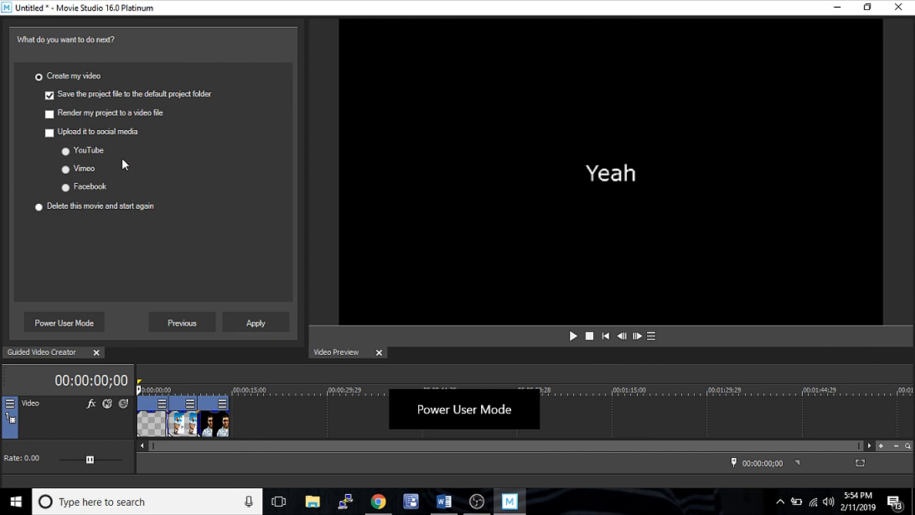
# Step: Save the project over the existing Untitled.vf in Documents and render it to a video file, lowering the system volume
pyautogui.click(49, 114)
pyautogui.click(245, 324)
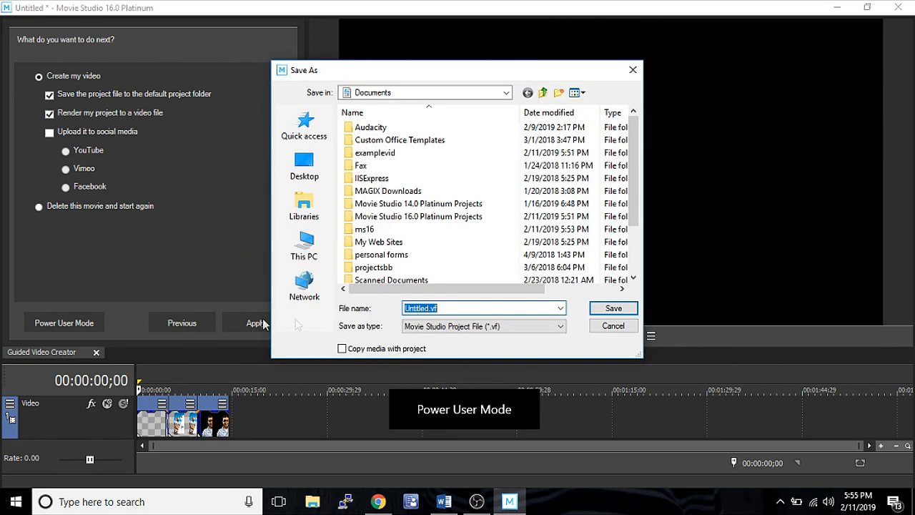
pyautogui.click(601, 308)
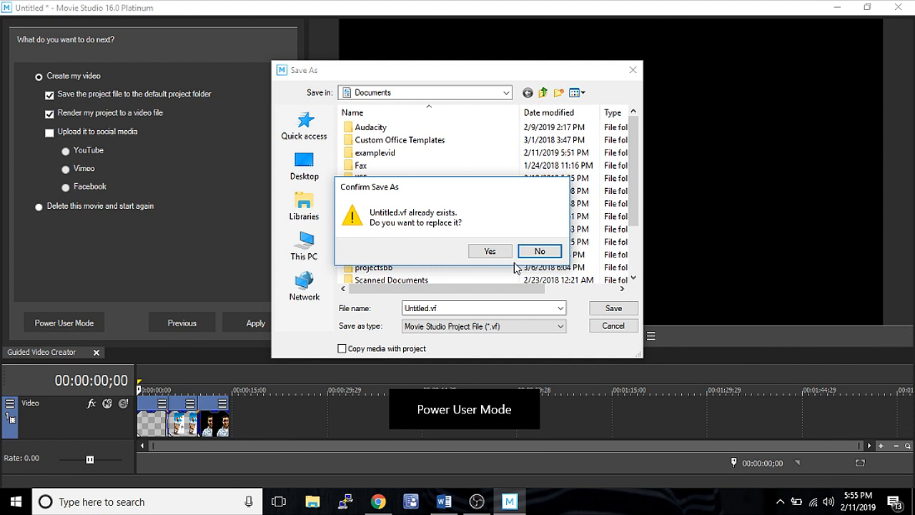
pyautogui.press('XF86AudioLowerVolume')
pyautogui.press('XF86AudioLowerVolume')
pyautogui.press('XF86AudioLowerVolume')
pyautogui.press('XF86AudioLowerVolume')
pyautogui.press('XF86AudioLowerVolume')
pyautogui.press('XF86AudioLowerVolume')
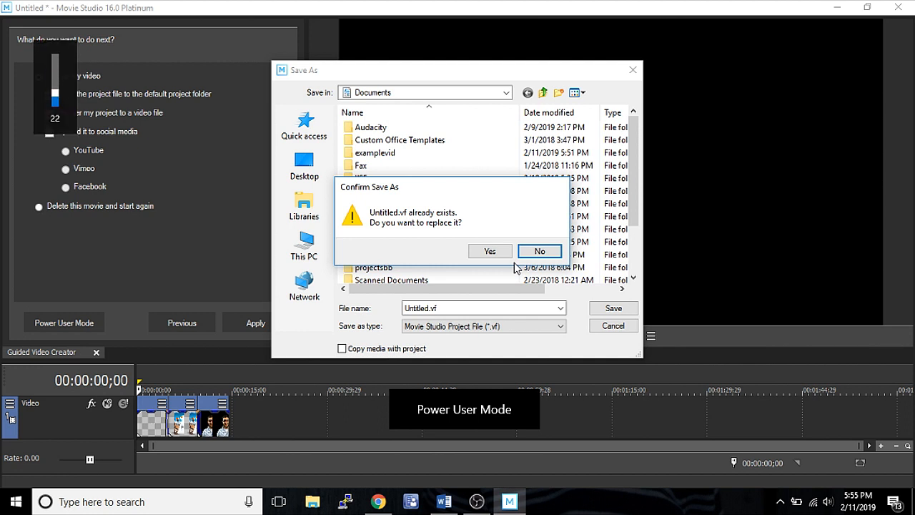
pyautogui.press('XF86AudioLowerVolume')
pyautogui.press('XF86AudioLowerVolume')
pyautogui.click(490, 252)
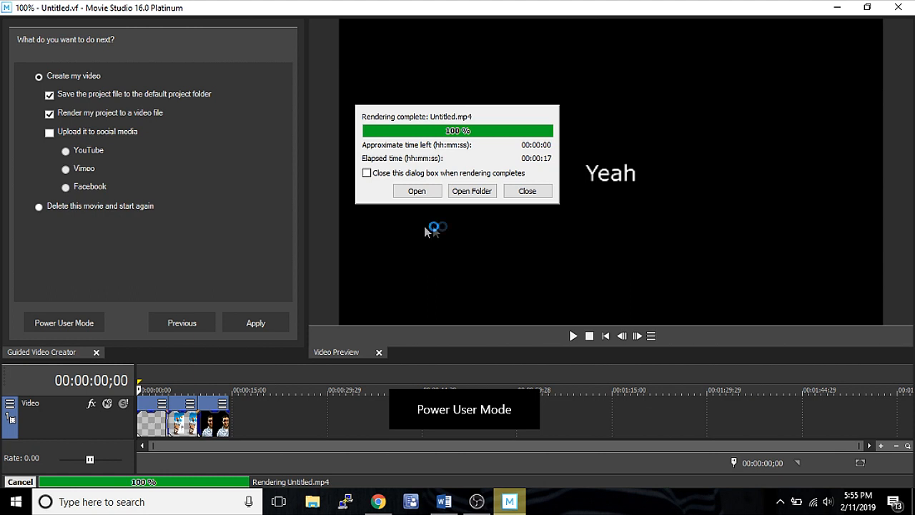
# Step: Open the folder of the rendered movie and play Untitled.mp4, switching in and out of full screen
pyautogui.click(470, 191)
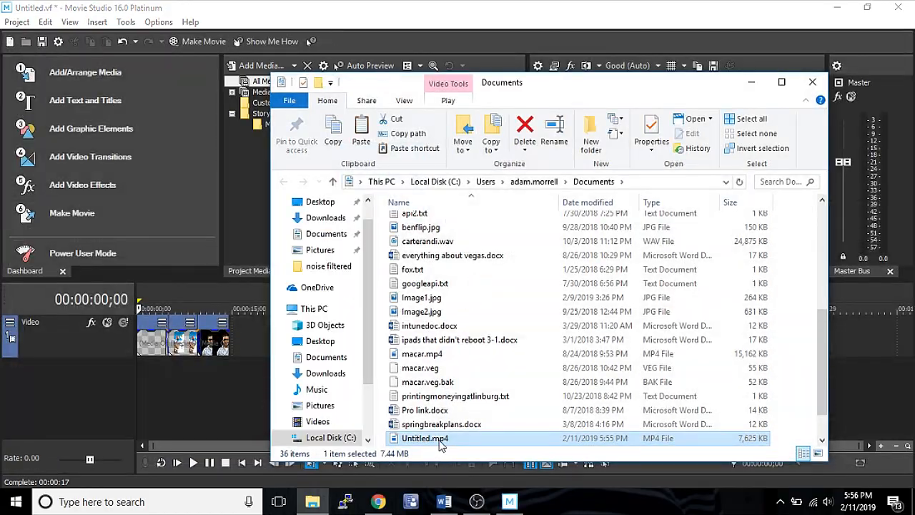
pyautogui.doubleClick(439, 437)
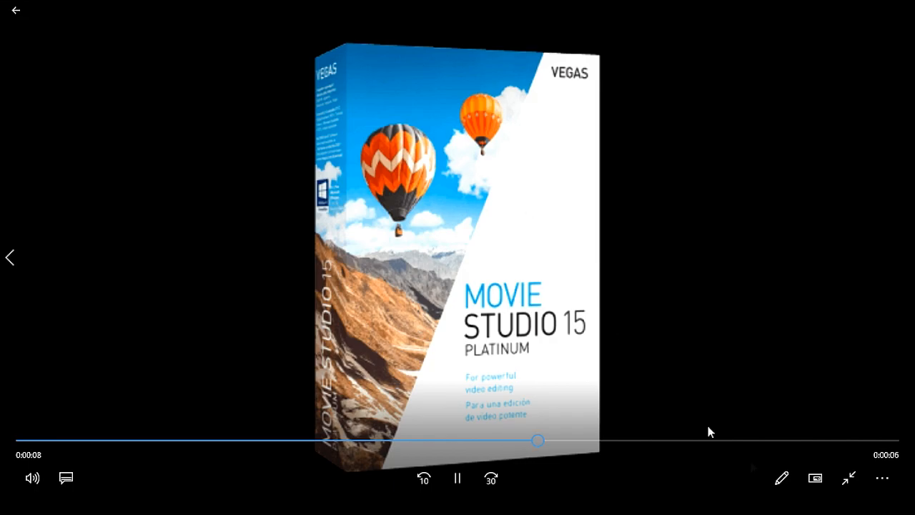
pyautogui.click(846, 478)
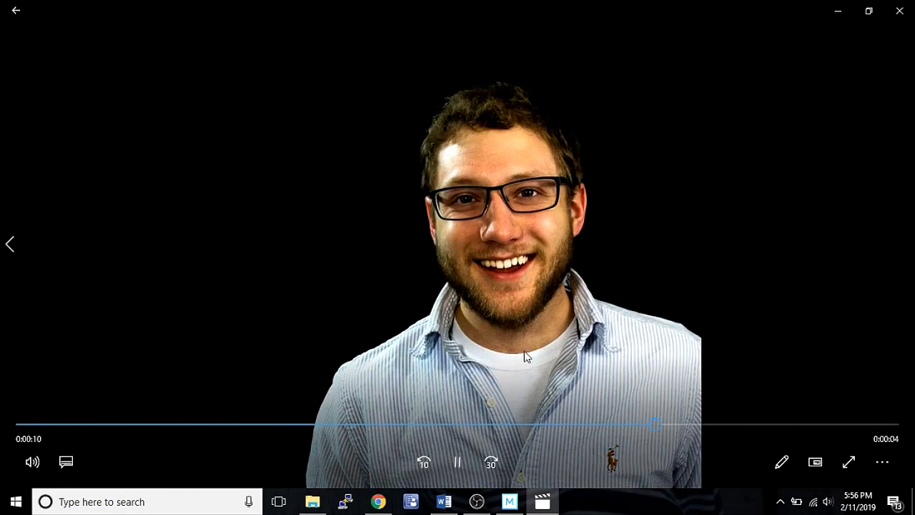
pyautogui.click(848, 472)
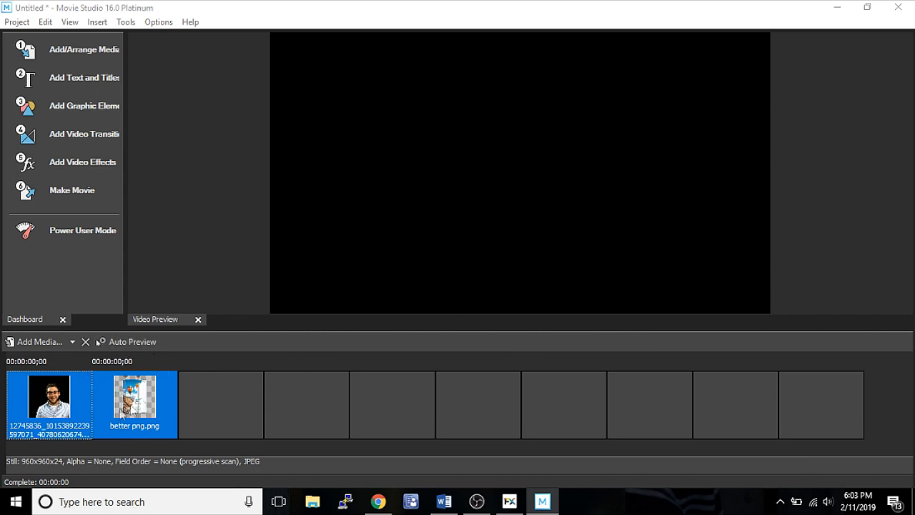
# Step: Move both selected images to the third storyboard slot and preview each storyboard clip in turn
pyautogui.moveTo(49, 392); pyautogui.dragTo(245, 403)
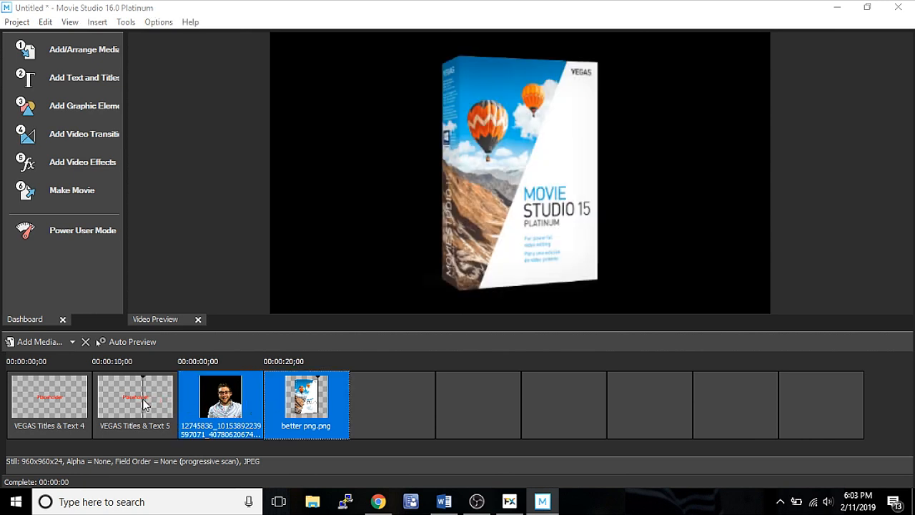
pyautogui.click(143, 403)
pyautogui.click(80, 402)
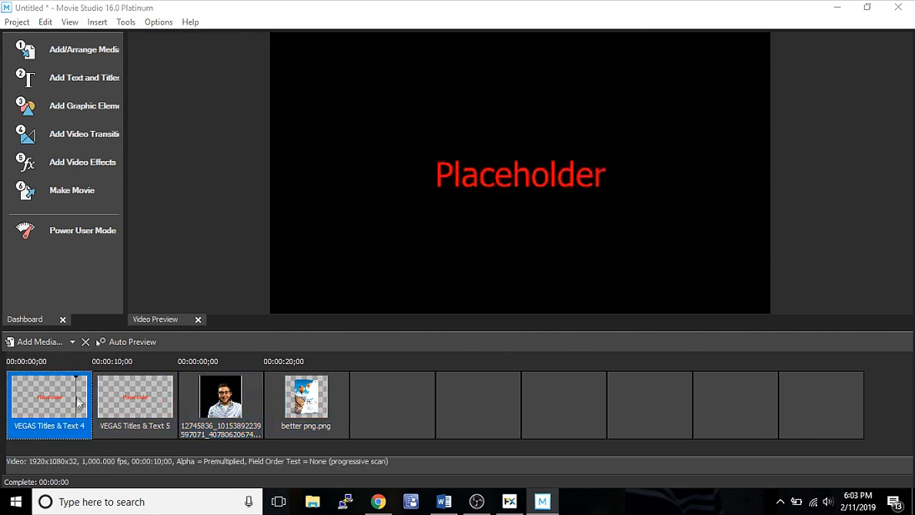
pyautogui.click(133, 403)
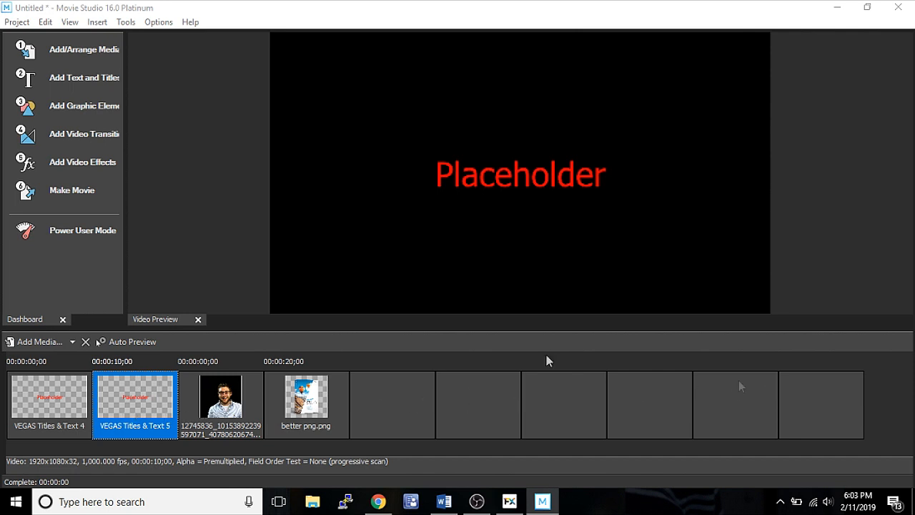
pyautogui.click(46, 400)
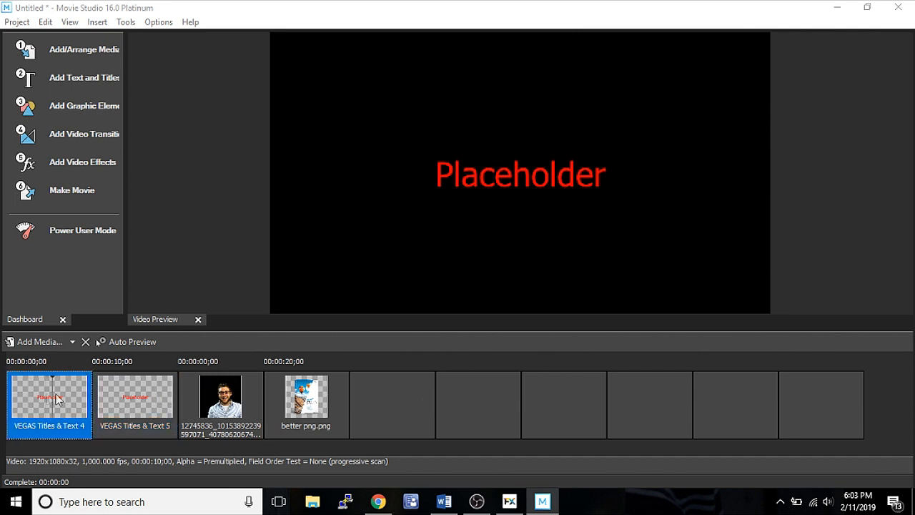
pyautogui.click(133, 403)
pyautogui.click(221, 400)
pyautogui.click(293, 404)
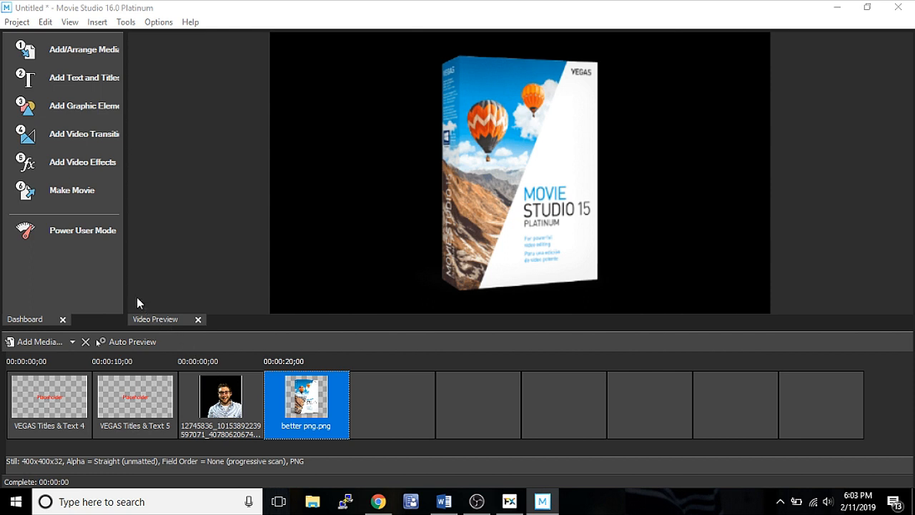
# Step: Switch to Power User Mode and inspect the Storyboard Bins folder and its Main Timeline bin
pyautogui.click(98, 234)
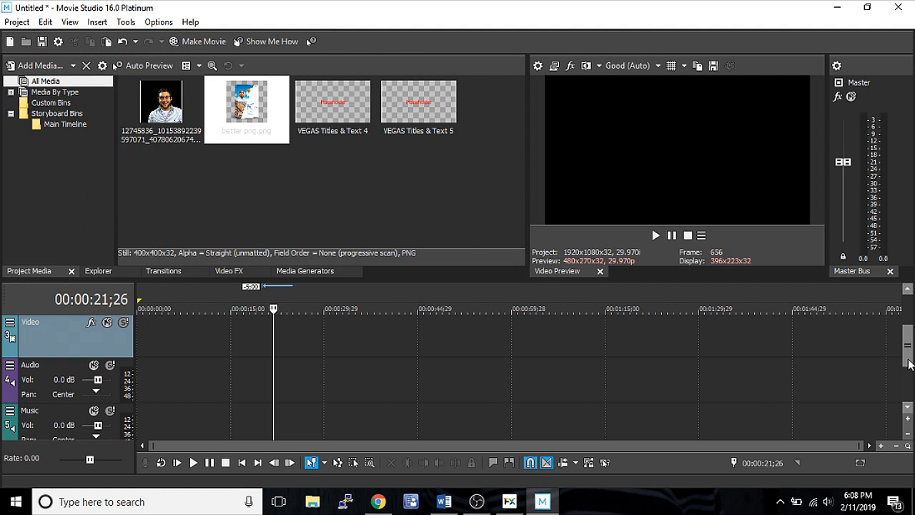
pyautogui.click(60, 115)
pyautogui.click(72, 125)
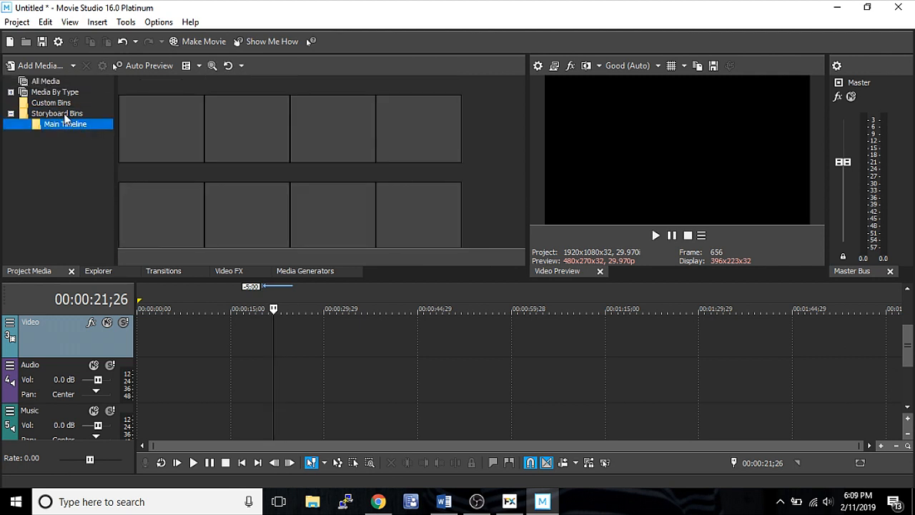
pyautogui.click(68, 114)
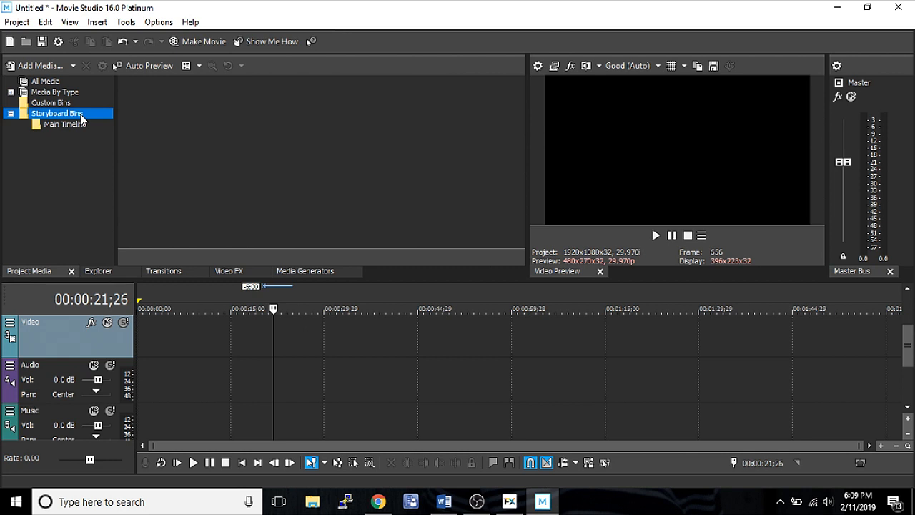
pyautogui.click(76, 124)
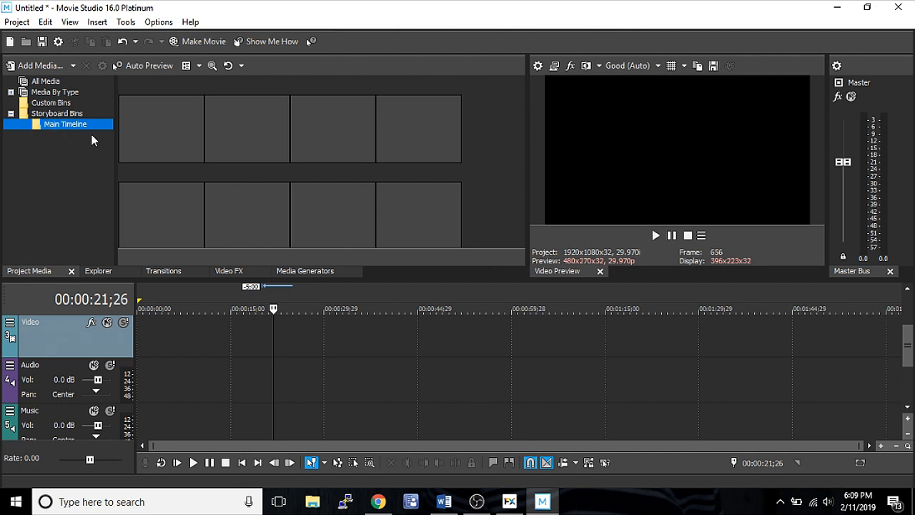
pyautogui.click(63, 114)
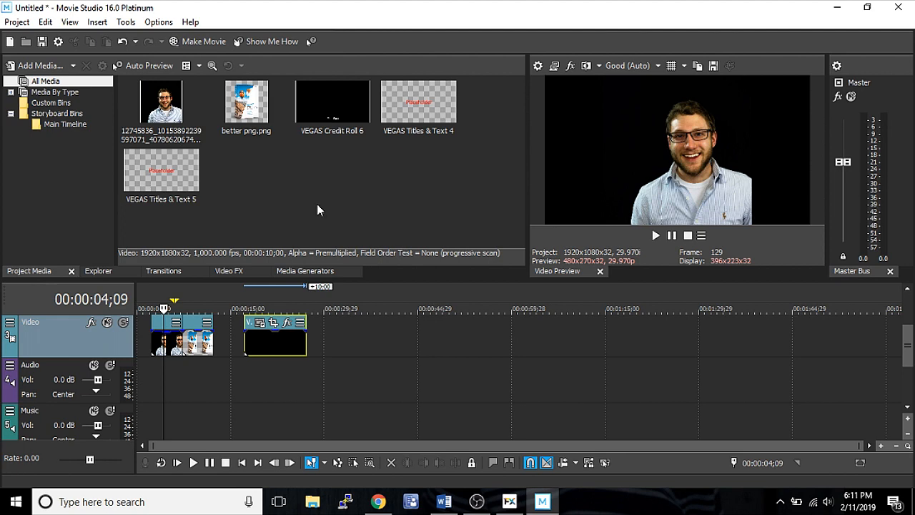
# Step: Save the project as Untitled.vf in Documents, replacing the existing file
pyautogui.click(15, 21)
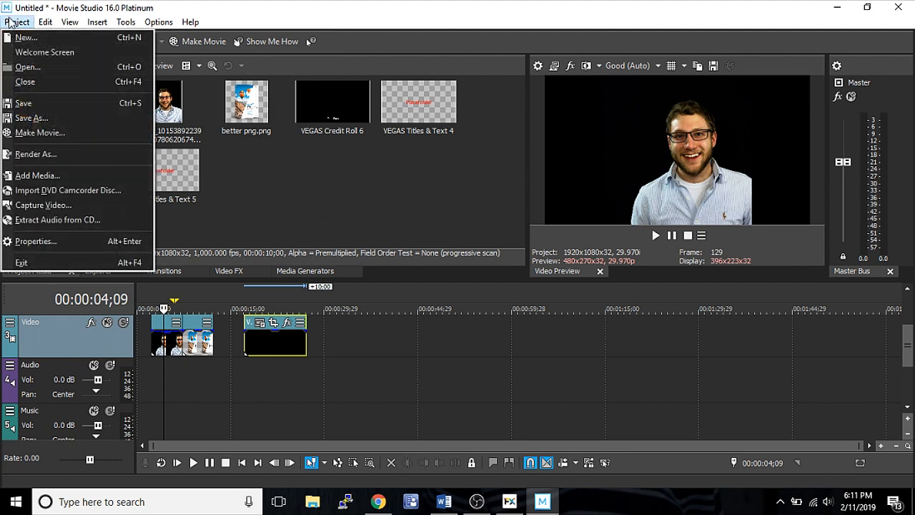
pyautogui.click(54, 101)
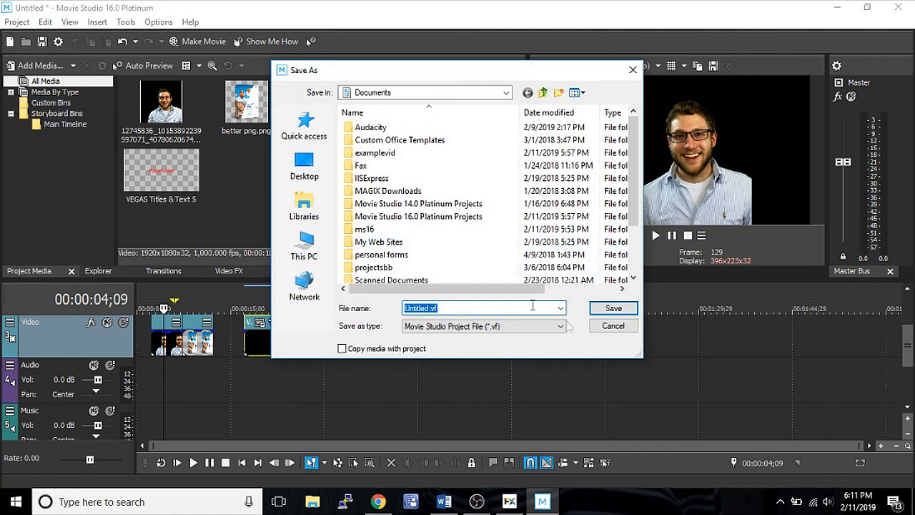
pyautogui.click(617, 309)
pyautogui.click(489, 251)
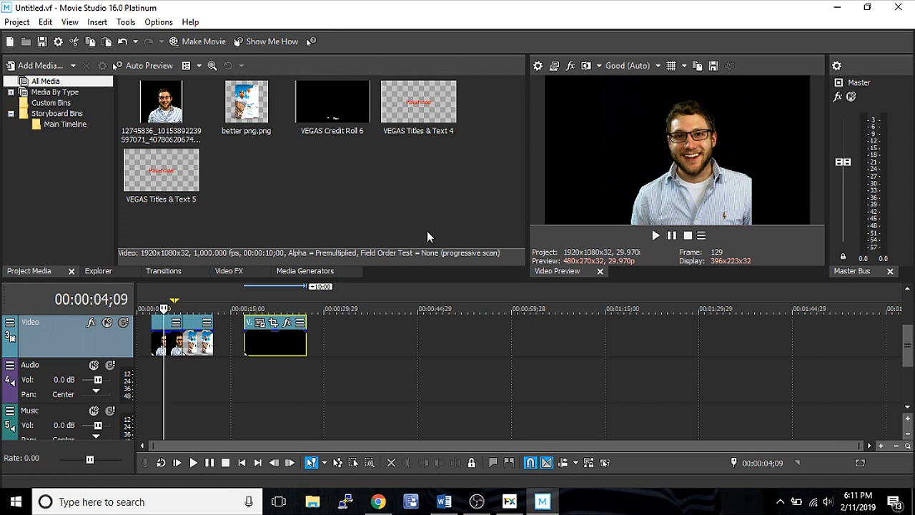
pyautogui.rightClick(86, 342)
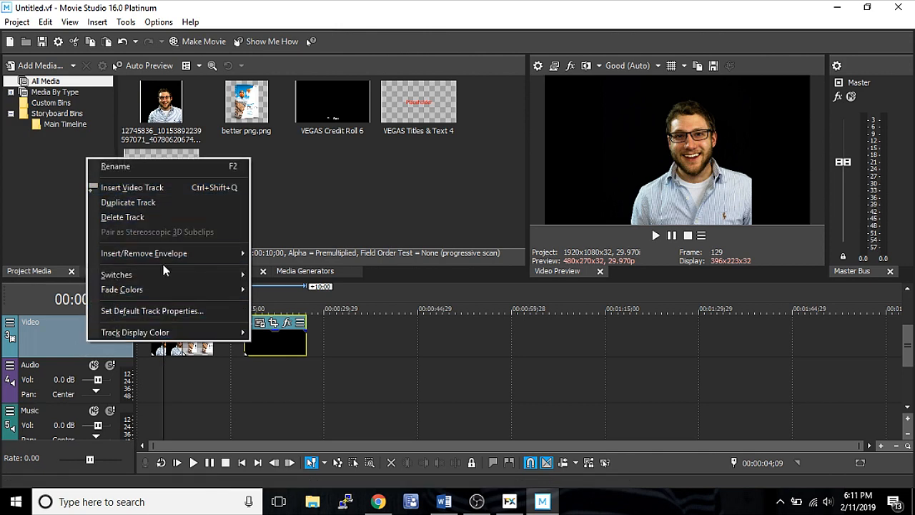
pyautogui.click(146, 214)
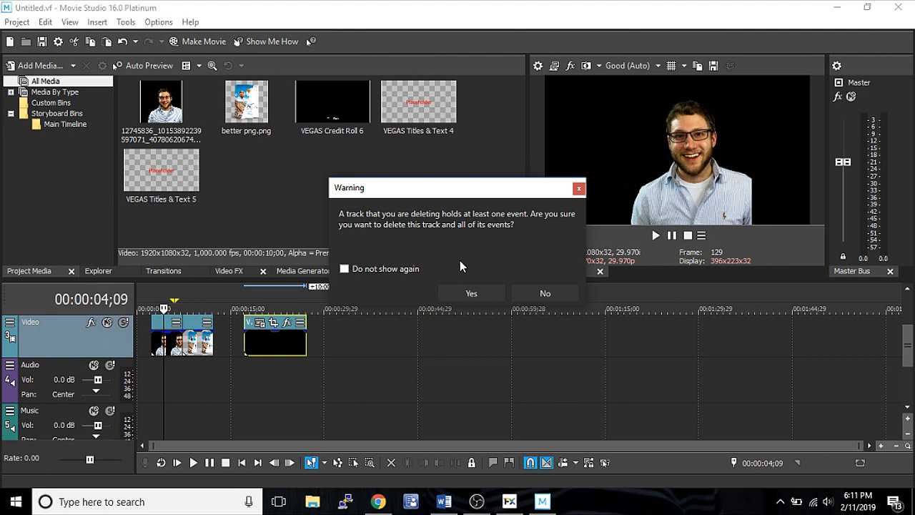
pyautogui.click(530, 296)
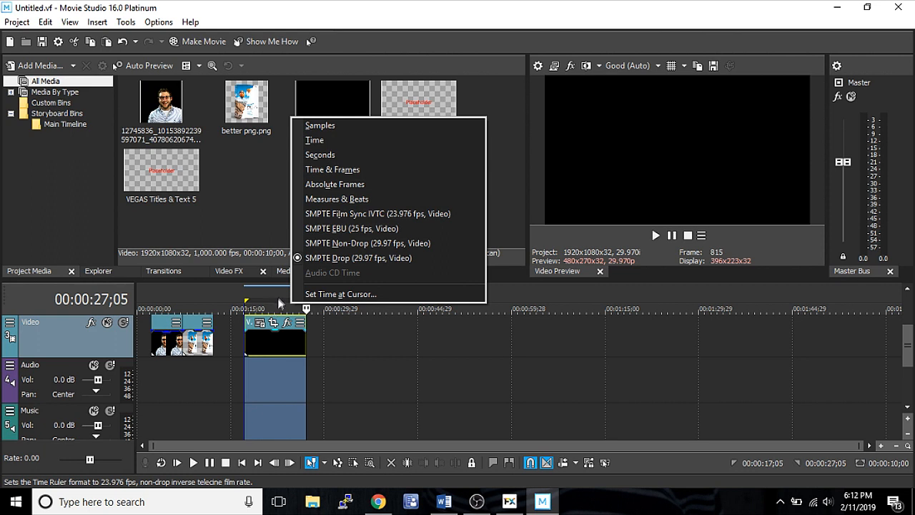
pyautogui.click(277, 299)
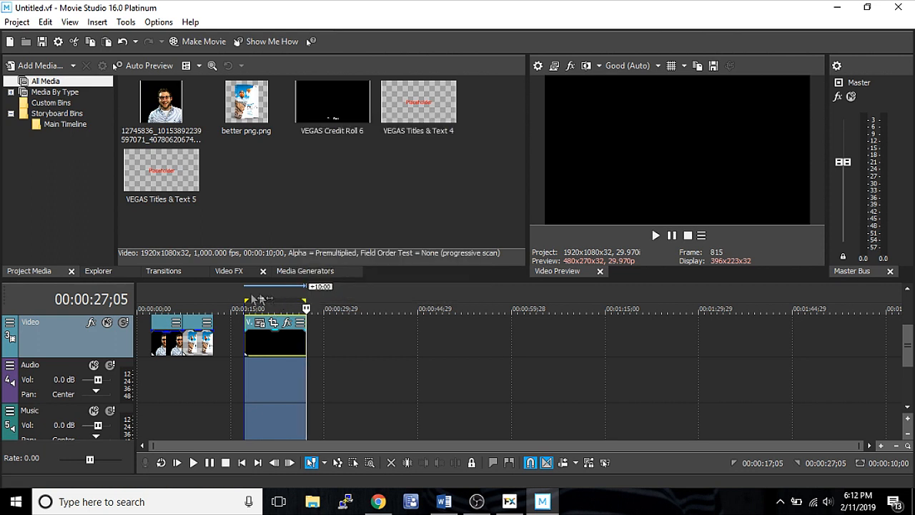
# Step: Try to selectively prerender the 10-second credit roll region with the XDCAM EX HQ 1920x1080-60i, 35 Mbps VBR template, then cancel the render
pyautogui.click(229, 293)
pyautogui.moveTo(243, 293); pyautogui.dragTo(306, 293)
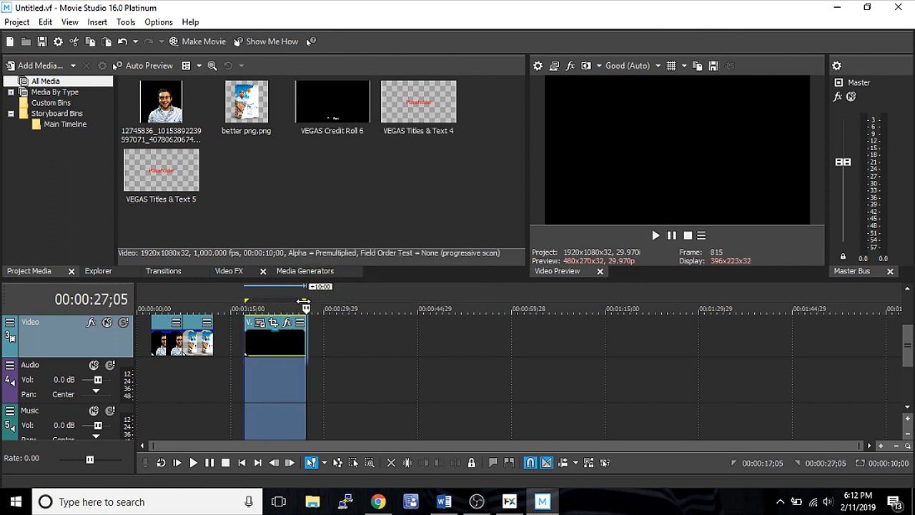
pyautogui.rightClick(275, 298)
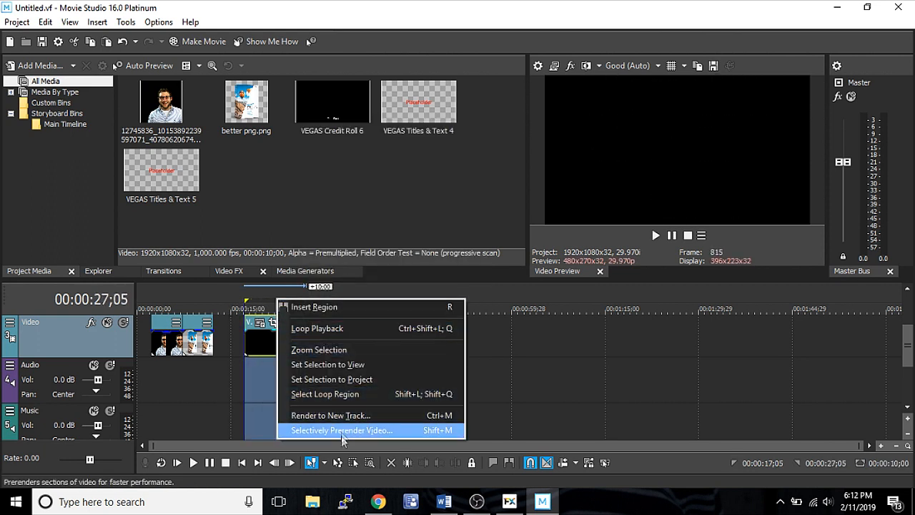
pyautogui.click(340, 431)
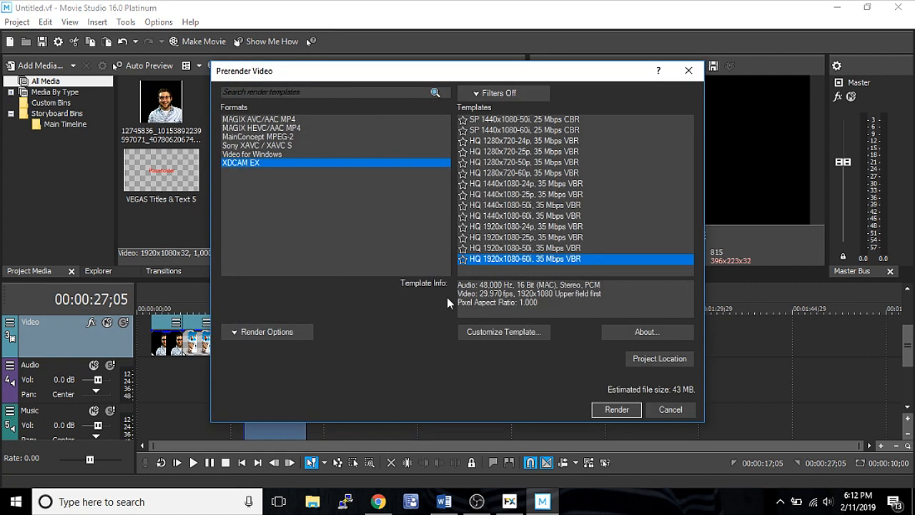
pyautogui.click(613, 406)
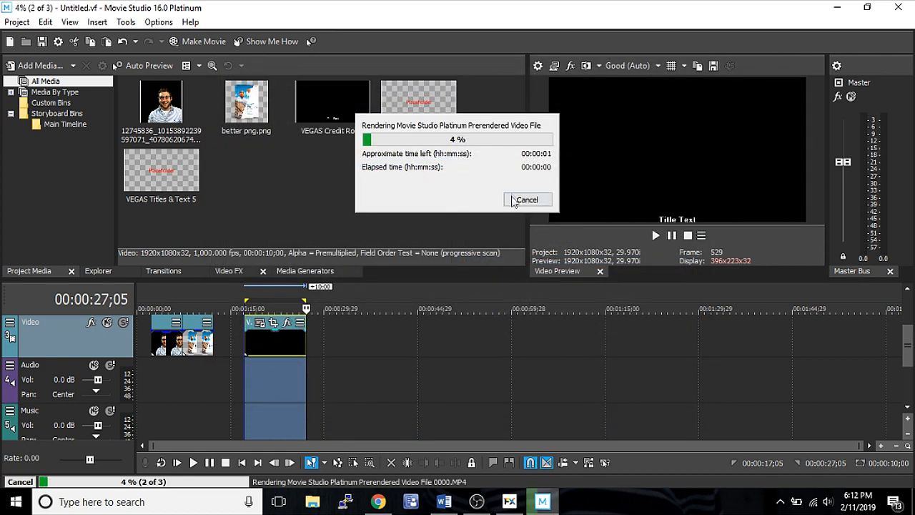
pyautogui.click(513, 198)
pyautogui.click(502, 294)
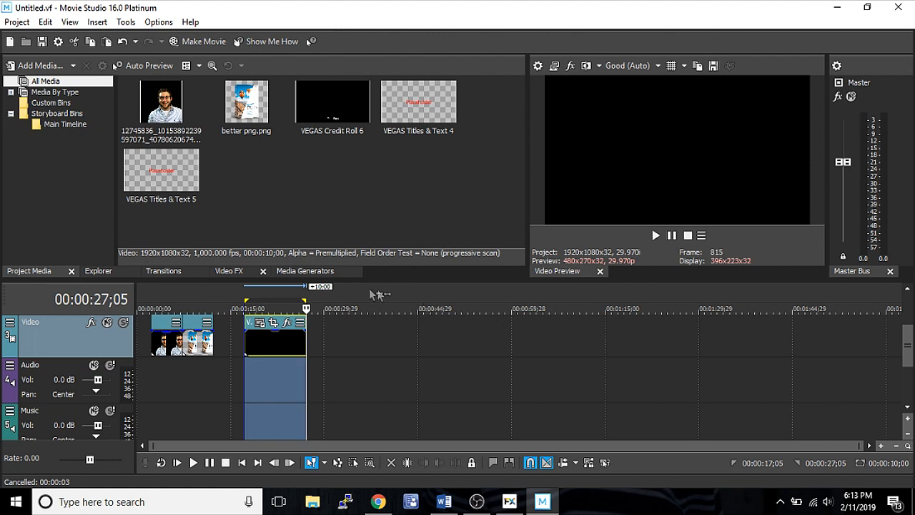
# Step: Apply the Brightness and Contrast video effect to the credit roll clip on the Video track
pyautogui.click(230, 272)
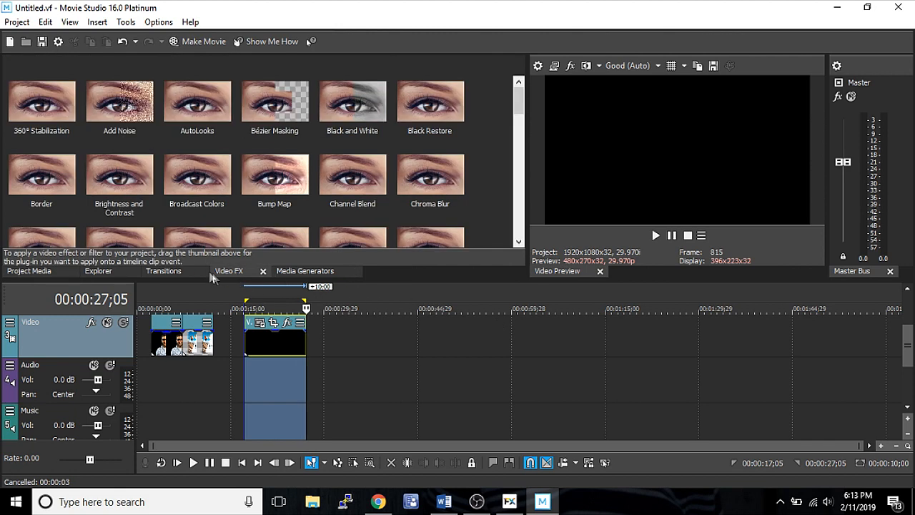
pyautogui.click(175, 271)
pyautogui.click(226, 273)
pyautogui.moveTo(518, 104)
pyautogui.mouseDown()
pyautogui.moveTo(512, 213)
pyautogui.moveTo(509, 112)
pyautogui.mouseUp()
pyautogui.moveTo(510, 112)
pyautogui.mouseDown()
pyautogui.moveTo(516, 147)
pyautogui.moveTo(515, 105)
pyautogui.mouseUp()
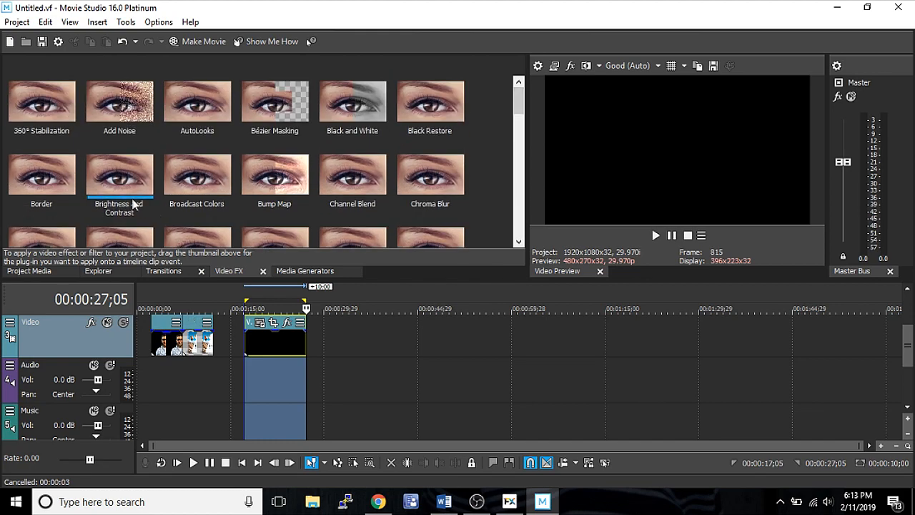
pyautogui.moveTo(110, 168); pyautogui.dragTo(272, 340)
pyautogui.moveTo(231, 177); pyautogui.dragTo(508, 182)
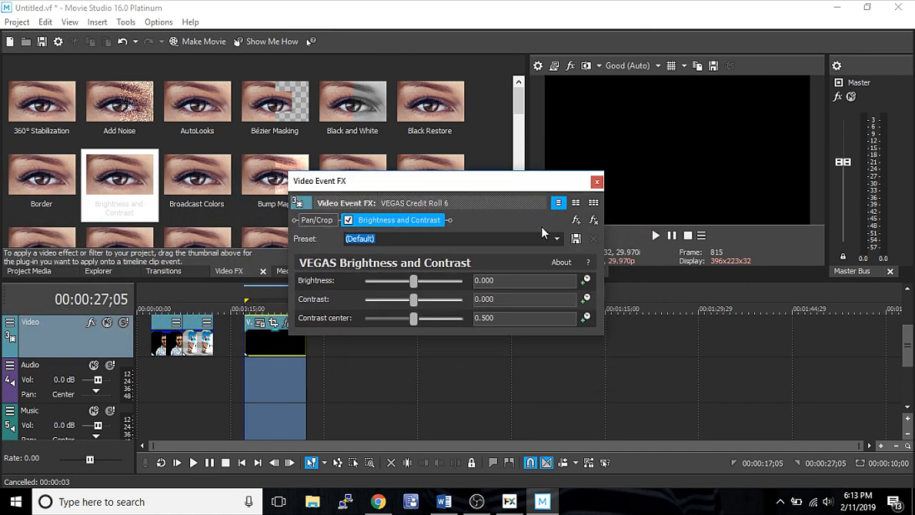
# Step: Choose the Brighter, Less Contrast preset, then remove the effect from the credit roll clip and close its settings
pyautogui.click(556, 239)
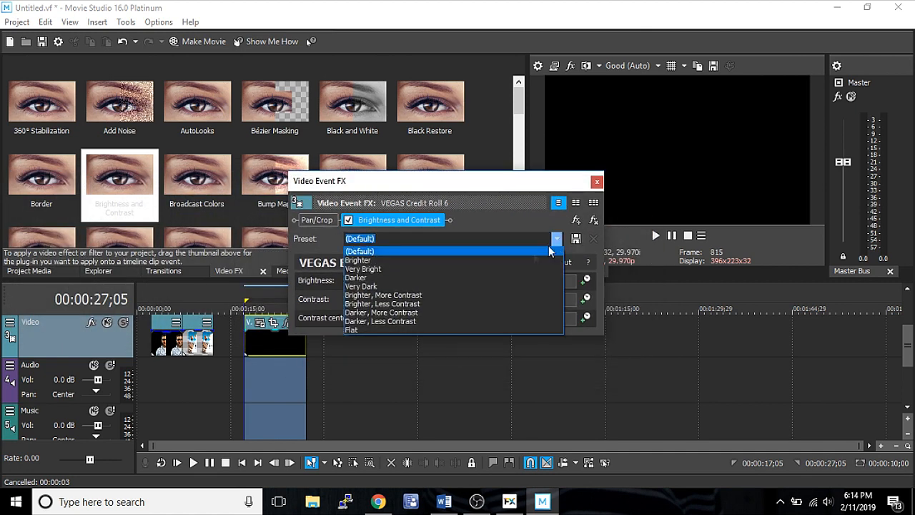
pyautogui.click(462, 303)
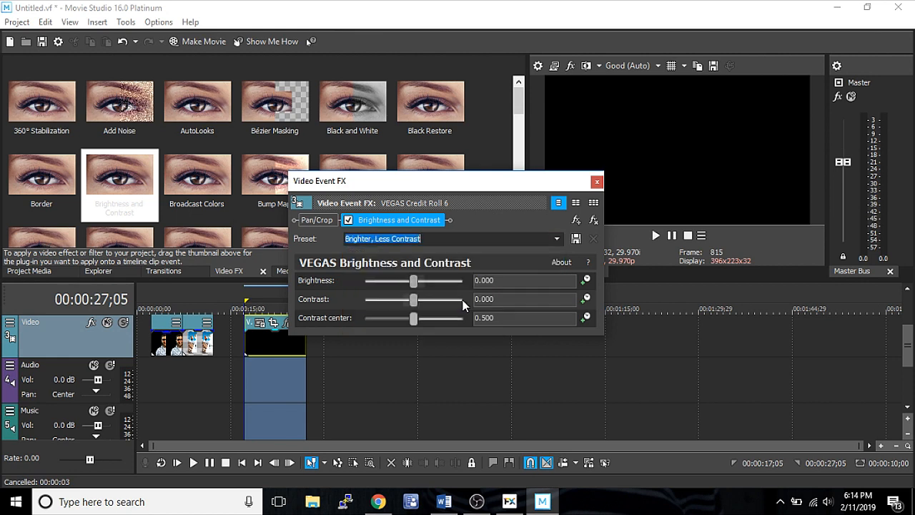
pyautogui.click(593, 220)
pyautogui.click(597, 185)
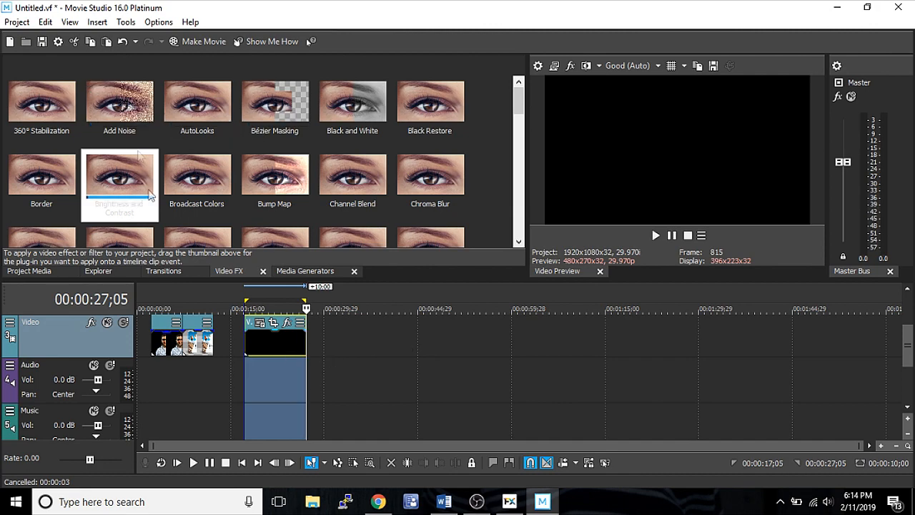
# Step: Browse the available video effects and apply Bézier Masking to the portrait photo clip on the Video track
pyautogui.moveTo(518, 107); pyautogui.dragTo(518, 163)
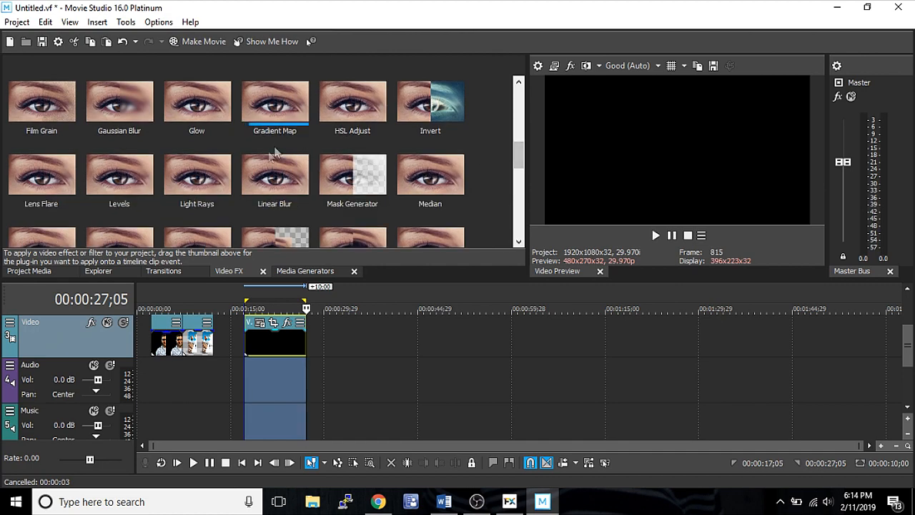
pyautogui.moveTo(516, 156); pyautogui.dragTo(511, 227)
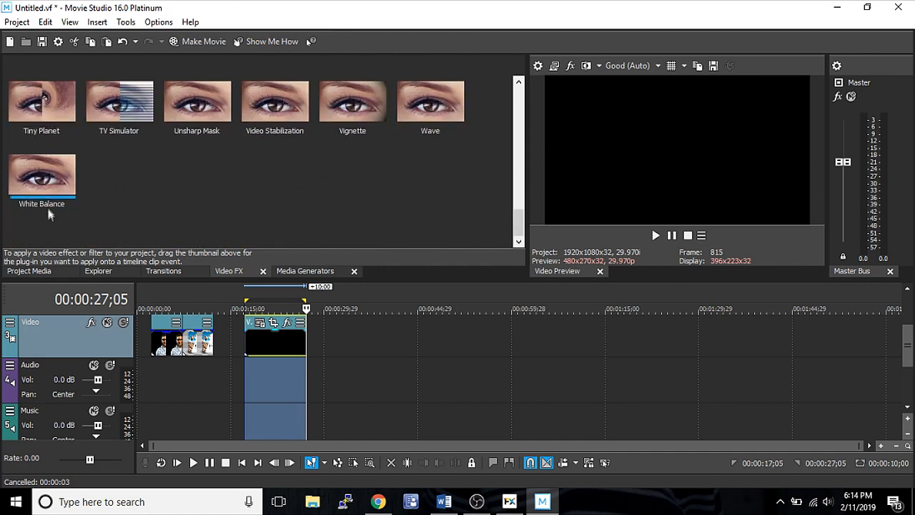
pyautogui.moveTo(524, 218); pyautogui.dragTo(516, 100)
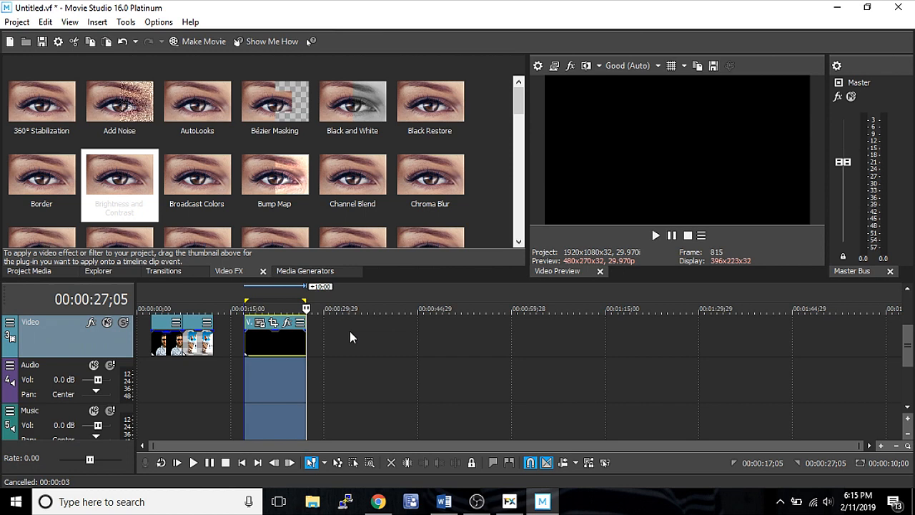
pyautogui.click(63, 105)
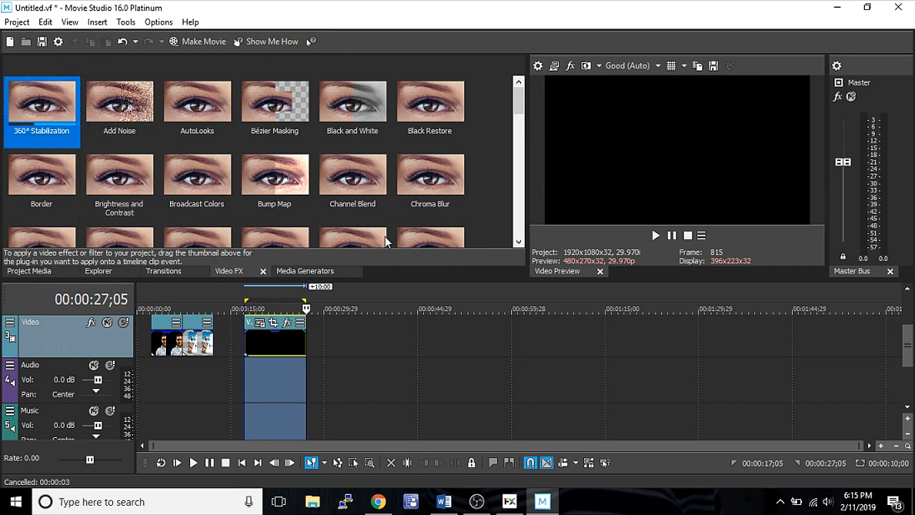
pyautogui.moveTo(524, 107)
pyautogui.mouseDown()
pyautogui.moveTo(525, 215)
pyautogui.moveTo(519, 101)
pyautogui.mouseUp()
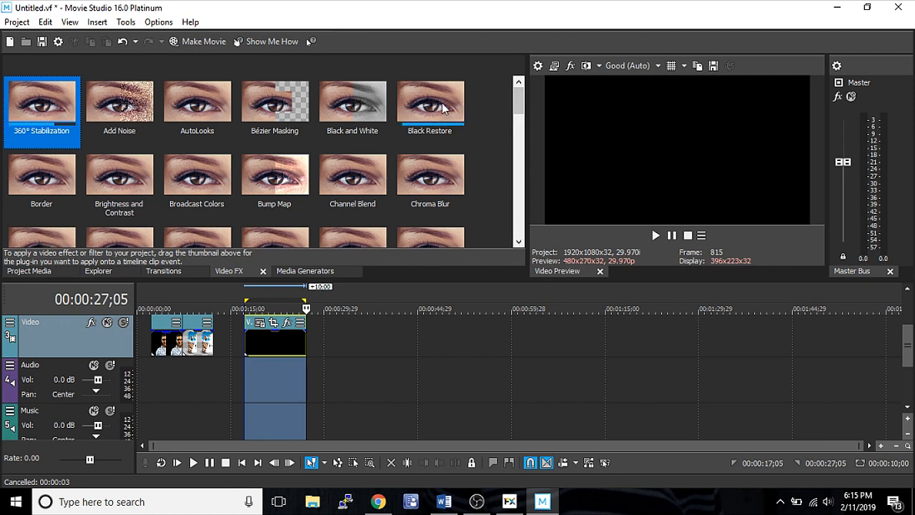
pyautogui.moveTo(286, 130); pyautogui.dragTo(289, 327)
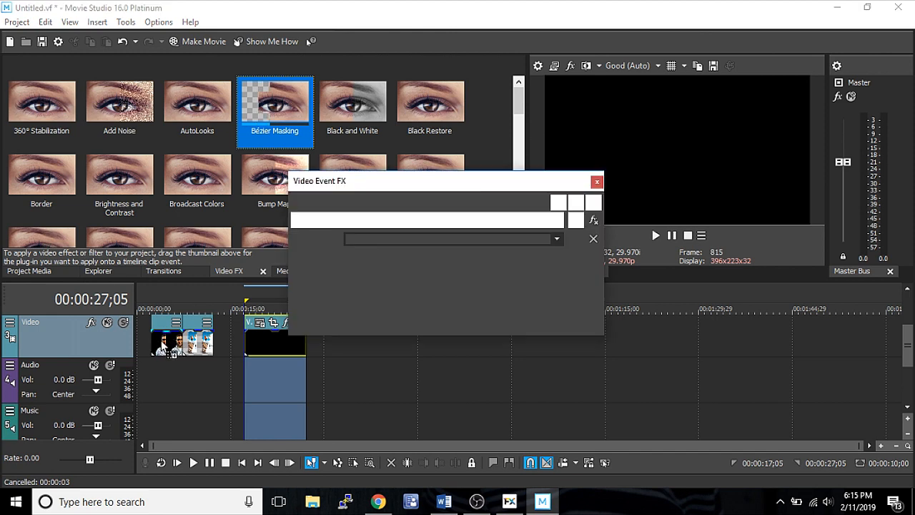
# Step: Enlarge the Bézier Masking settings, expand General Options and Mask 1, and review the mask parameters
pyautogui.moveTo(394, 186); pyautogui.dragTo(304, 135)
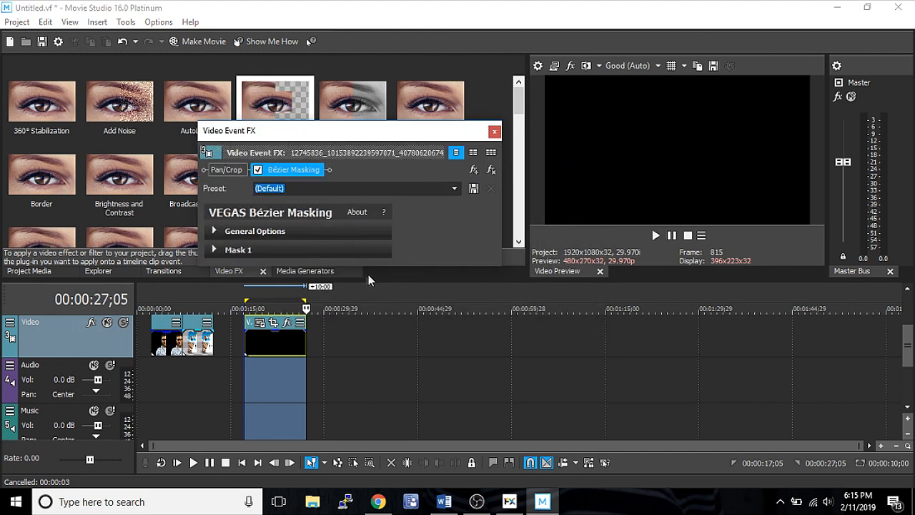
pyautogui.moveTo(372, 266); pyautogui.dragTo(354, 365)
pyautogui.click(216, 232)
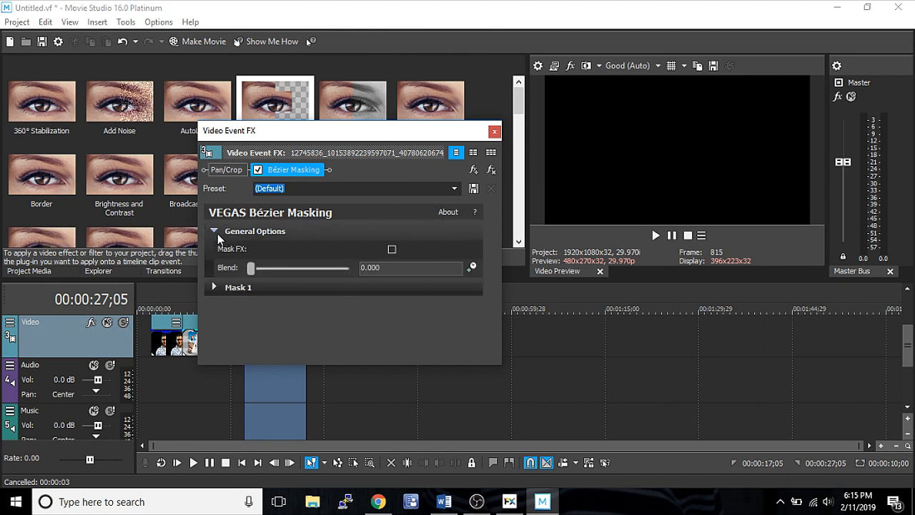
pyautogui.click(215, 289)
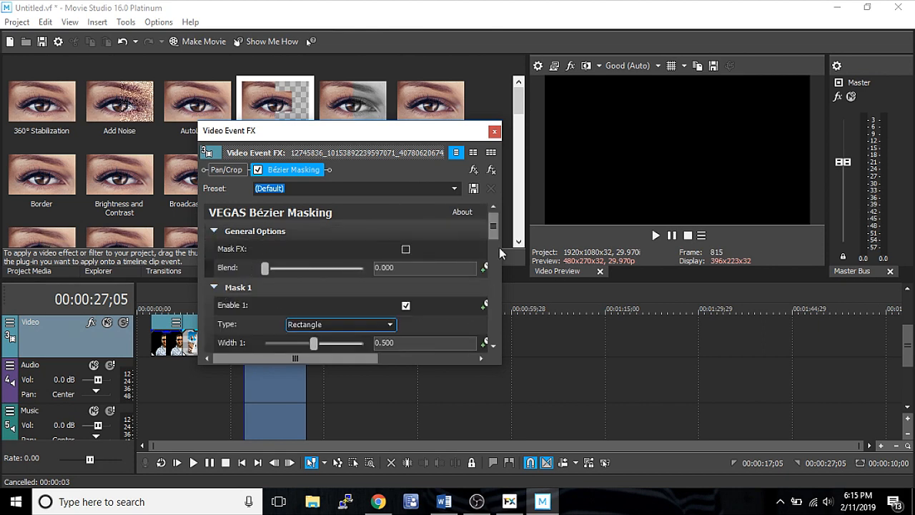
pyautogui.moveTo(500, 223); pyautogui.dragTo(511, 291)
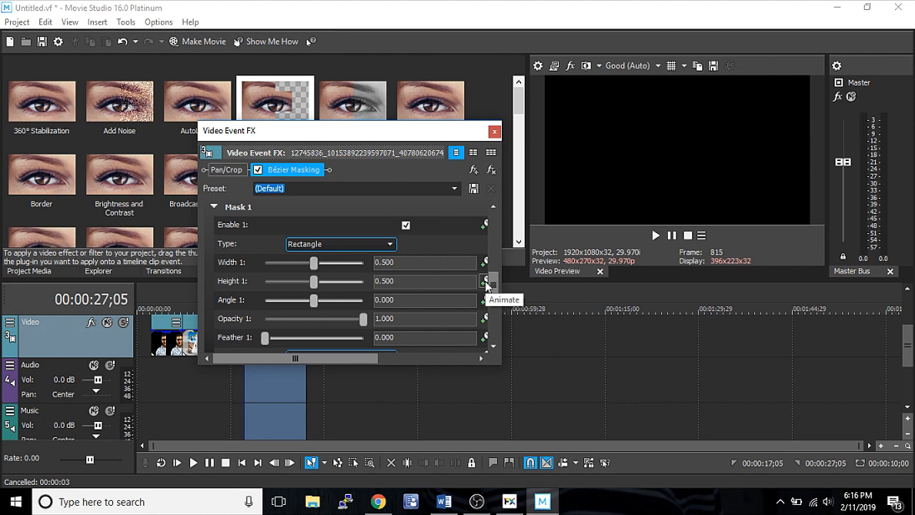
pyautogui.moveTo(493, 287); pyautogui.dragTo(498, 334)
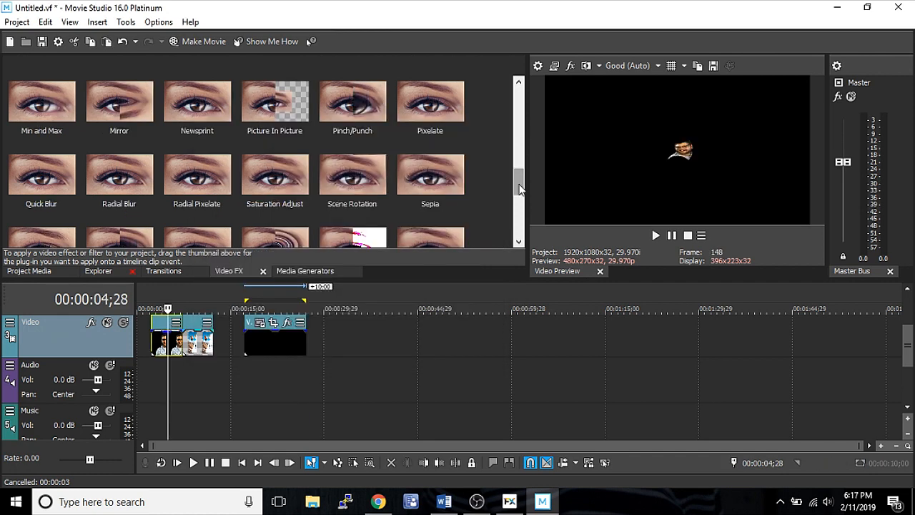
# Step: Add VEGAS Video Stabilization as a media effect to the portrait photo in the project media and run Stabilize
pyautogui.moveTo(520, 188); pyautogui.dragTo(520, 218)
pyautogui.click(276, 180)
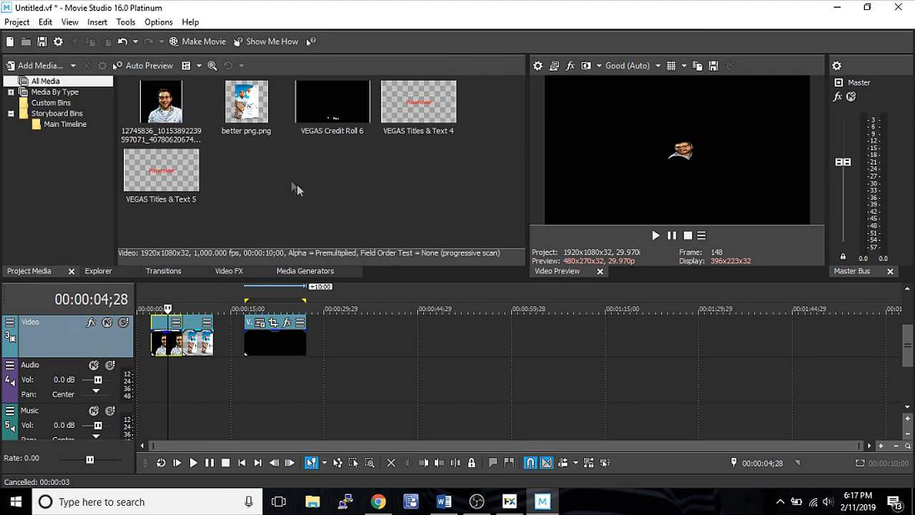
pyautogui.rightClick(161, 107)
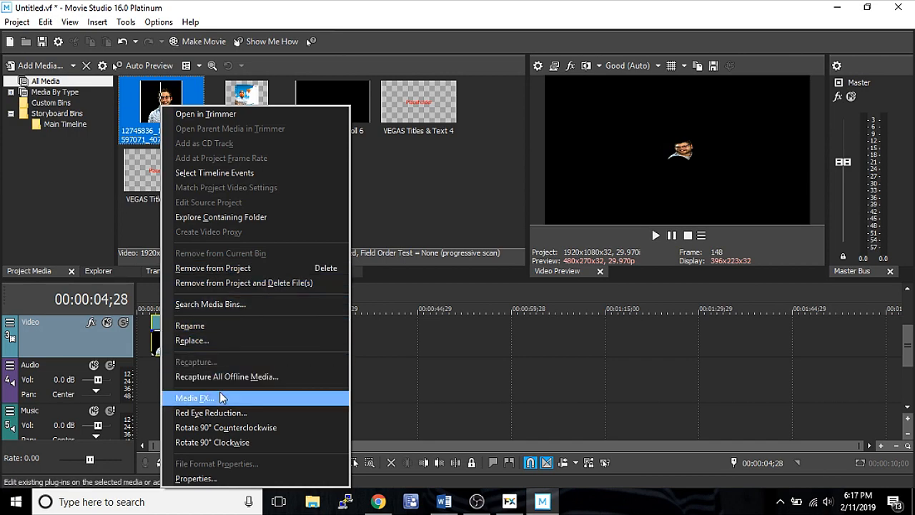
pyautogui.click(290, 398)
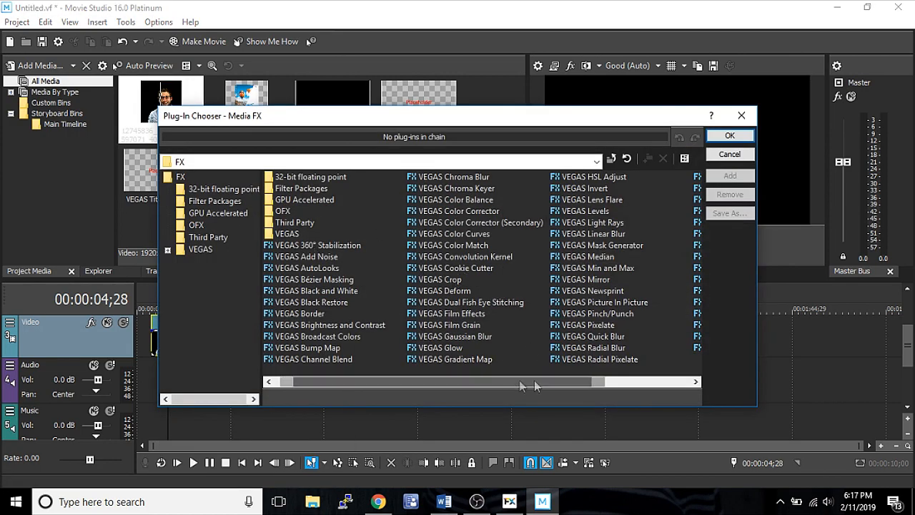
pyautogui.moveTo(521, 383); pyautogui.dragTo(626, 386)
pyautogui.click(604, 315)
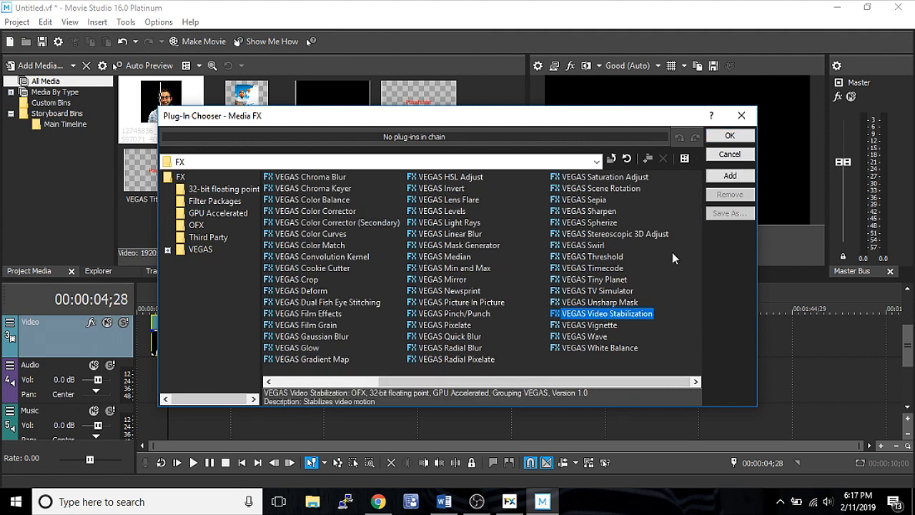
pyautogui.click(729, 175)
pyautogui.click(730, 135)
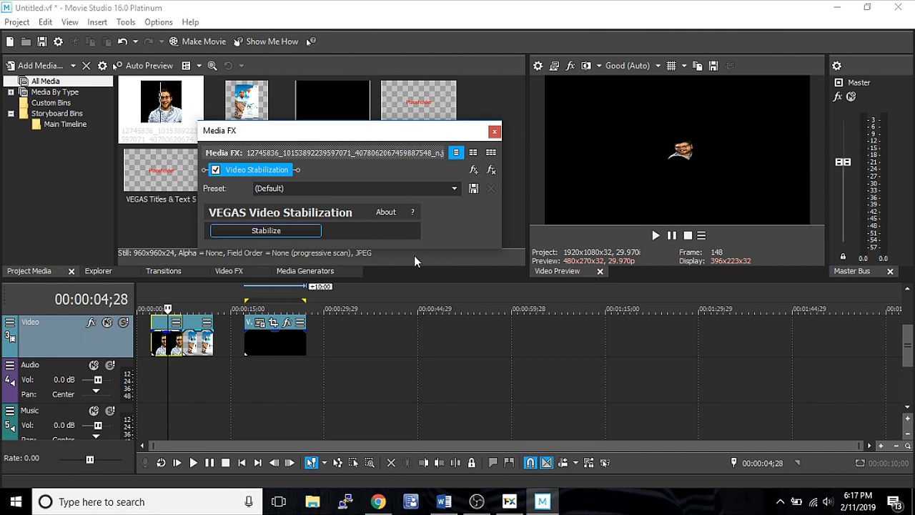
pyautogui.moveTo(414, 248); pyautogui.dragTo(416, 334)
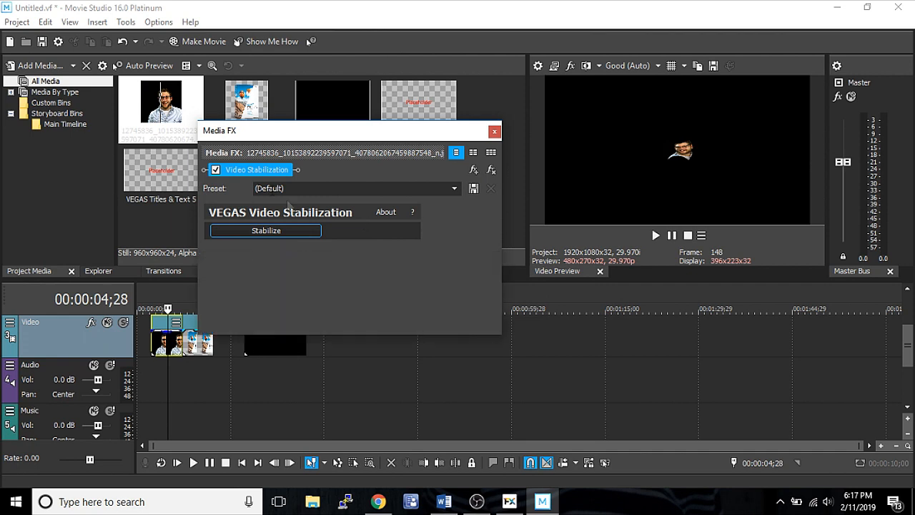
pyautogui.click(278, 233)
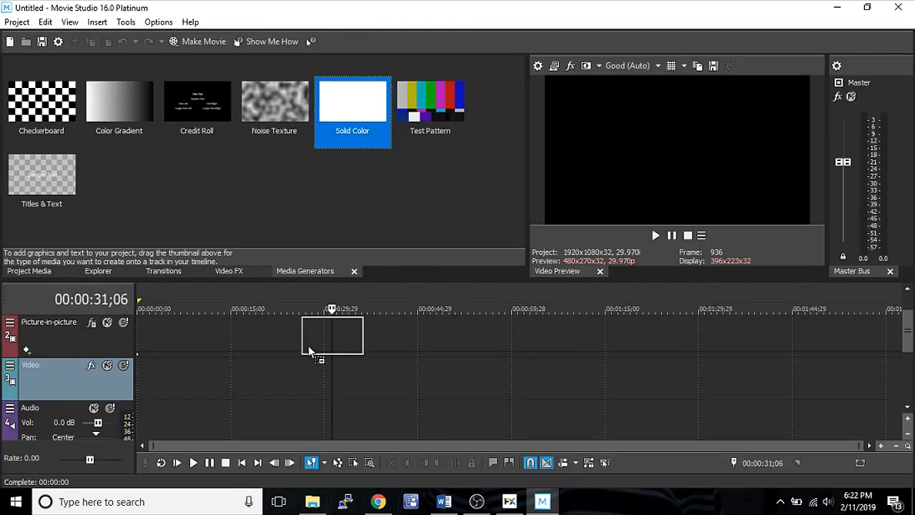
# Step: Add a white Solid Color generated clip to the Video track and view its additional clip options
pyautogui.moveTo(308, 347); pyautogui.dragTo(294, 379)
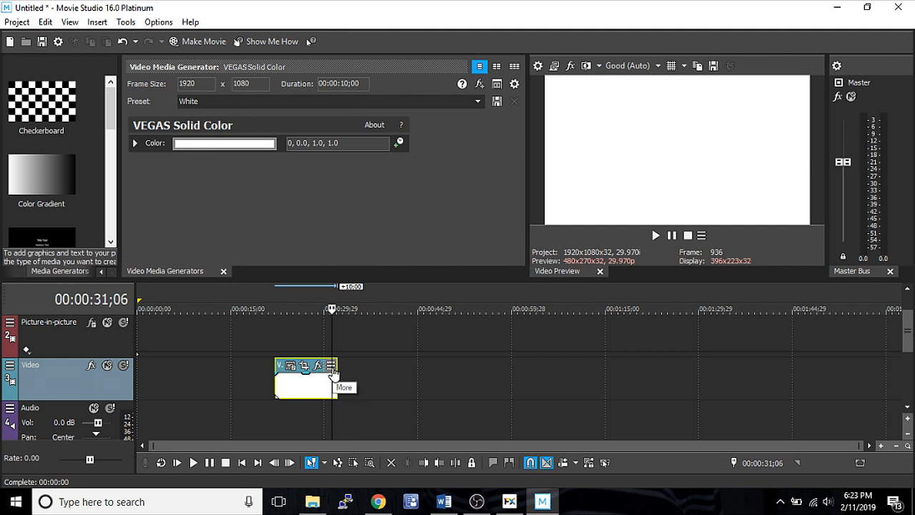
pyautogui.click(332, 367)
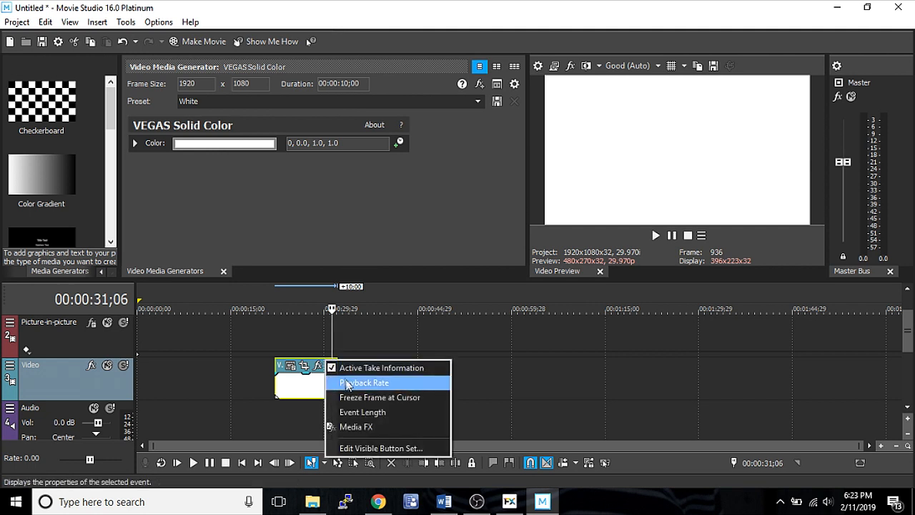
pyautogui.click(275, 386)
# Step: Trim the solid color clip so it starts at about 26 seconds, checking its additional options at different lengths
pyautogui.moveTo(275, 386); pyautogui.dragTo(316, 385)
pyautogui.click(331, 365)
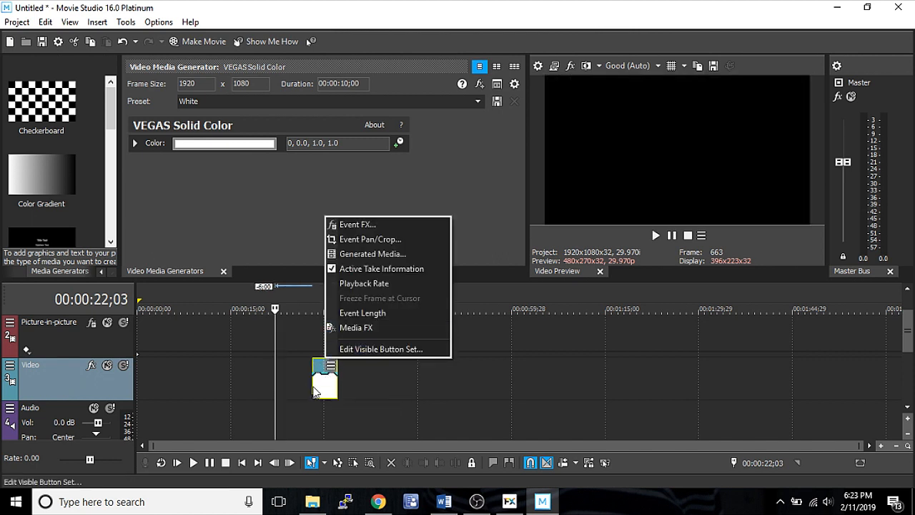
pyautogui.click(321, 386)
pyautogui.moveTo(313, 383)
pyautogui.mouseDown()
pyautogui.moveTo(285, 383)
pyautogui.moveTo(301, 382)
pyautogui.mouseUp()
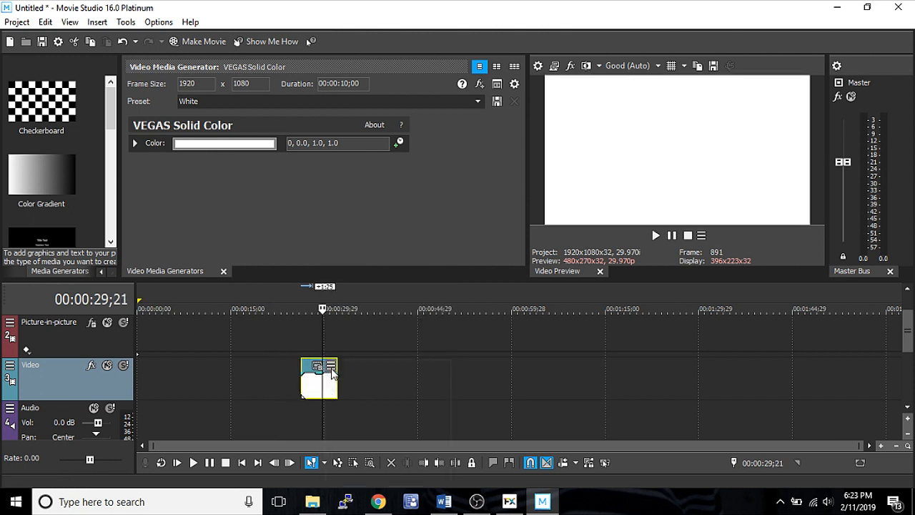
pyautogui.click(332, 367)
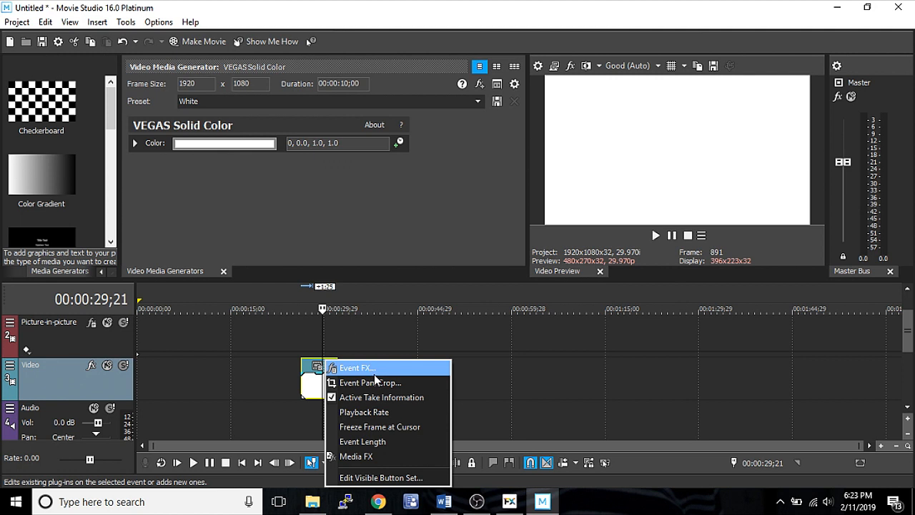
pyautogui.click(381, 343)
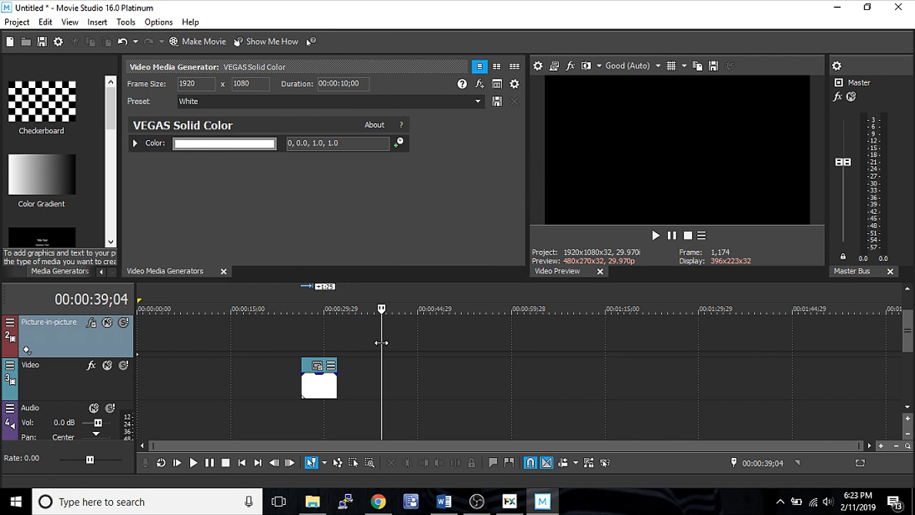
# Step: Move the solid color clip to the start of the Video track and close the media generator settings
pyautogui.moveTo(311, 369); pyautogui.dragTo(143, 370)
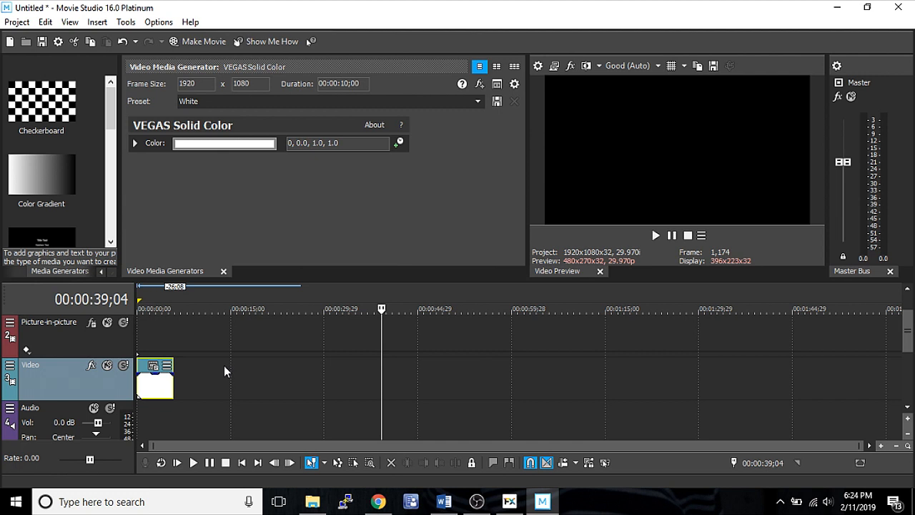
pyautogui.click(224, 273)
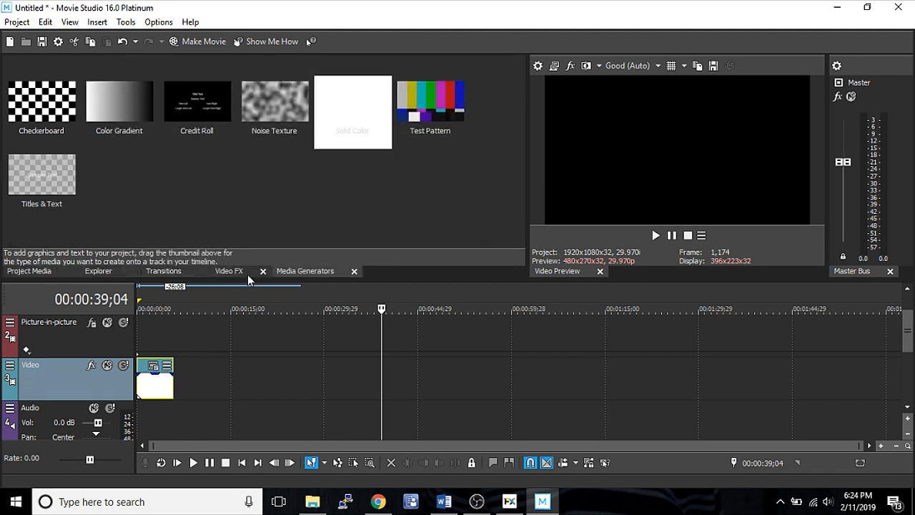
pyautogui.click(52, 273)
pyautogui.click(298, 273)
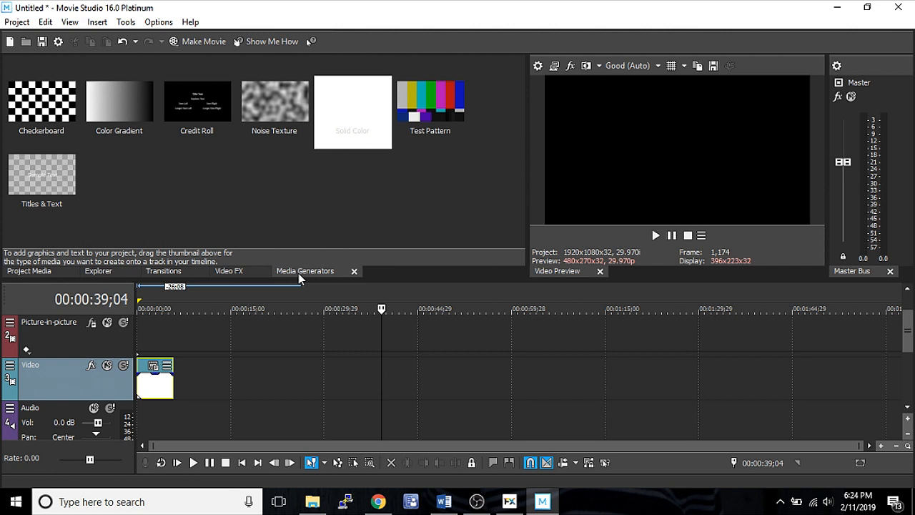
pyautogui.click(288, 347)
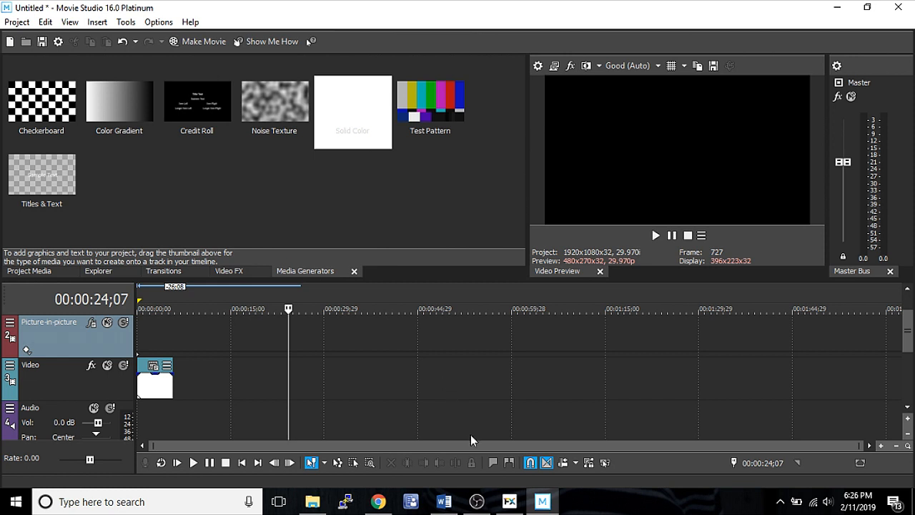
pyautogui.moveTo(479, 507)
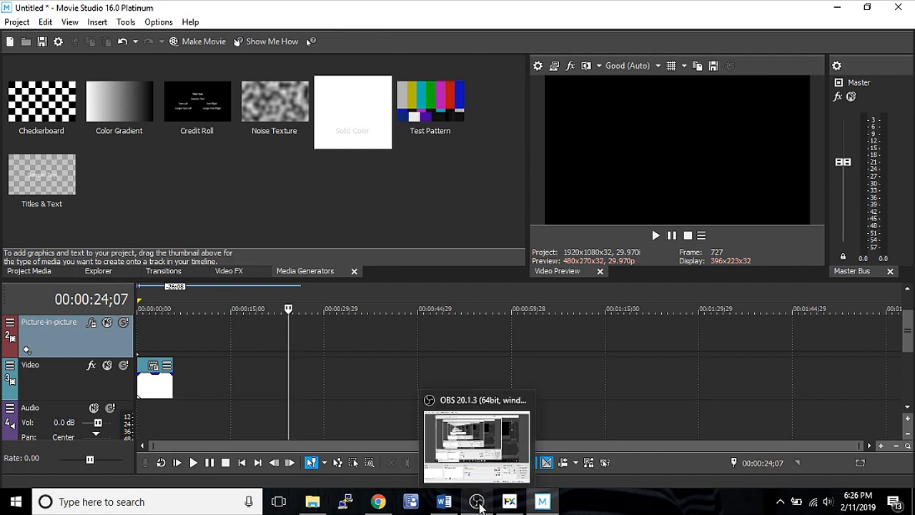